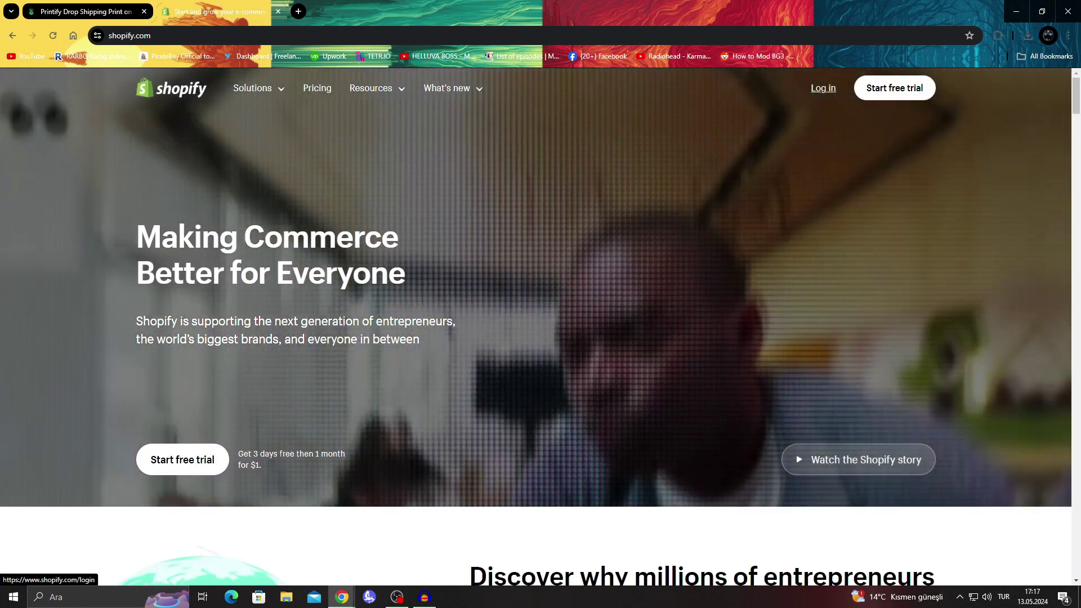
- Log in to Shopify and bring up the My Store admin home page
left_click(823, 87)
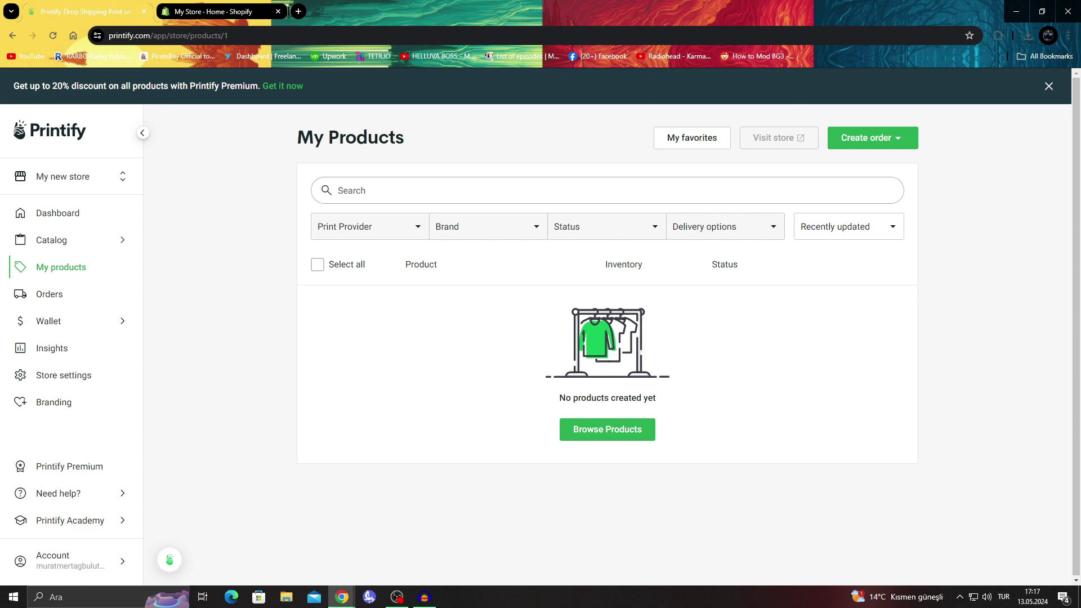
left_click(222, 12)
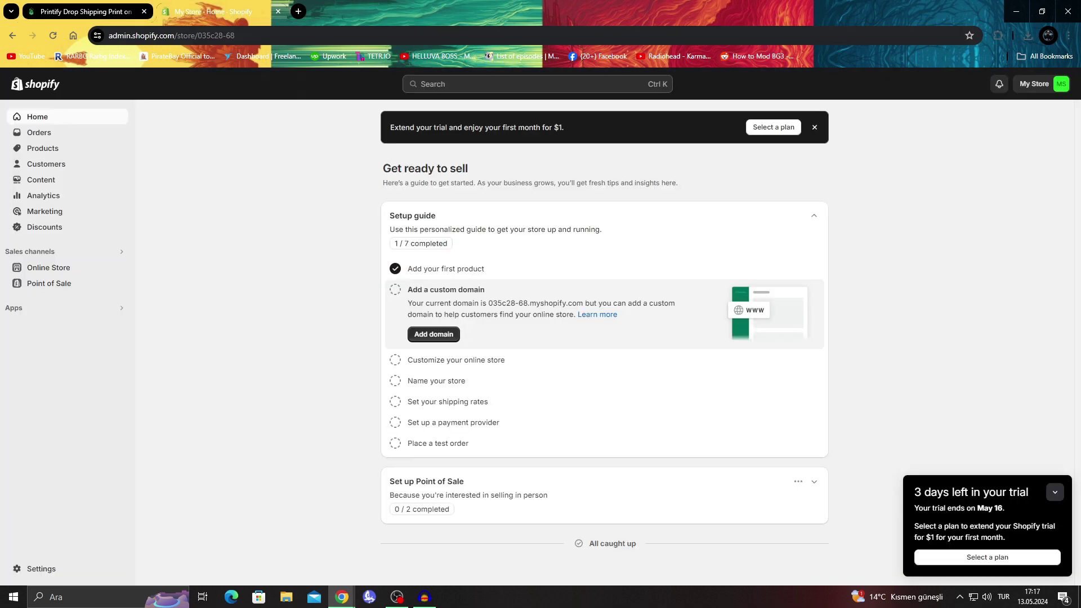
key("ctrl+shift+Tab")
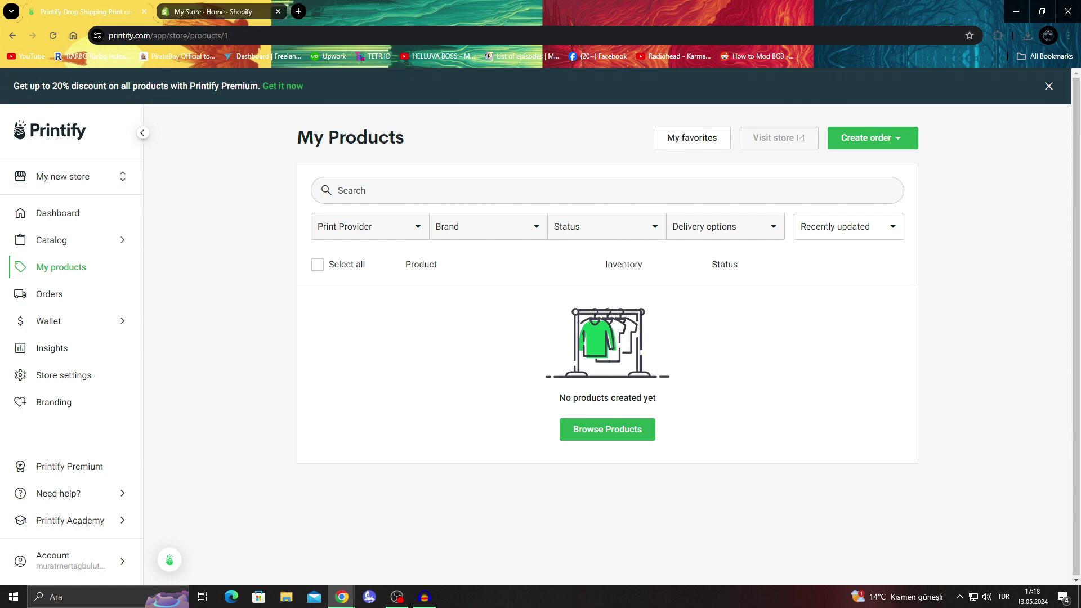
key("ctrl+Tab")
key("ctrl+shift+Tab")
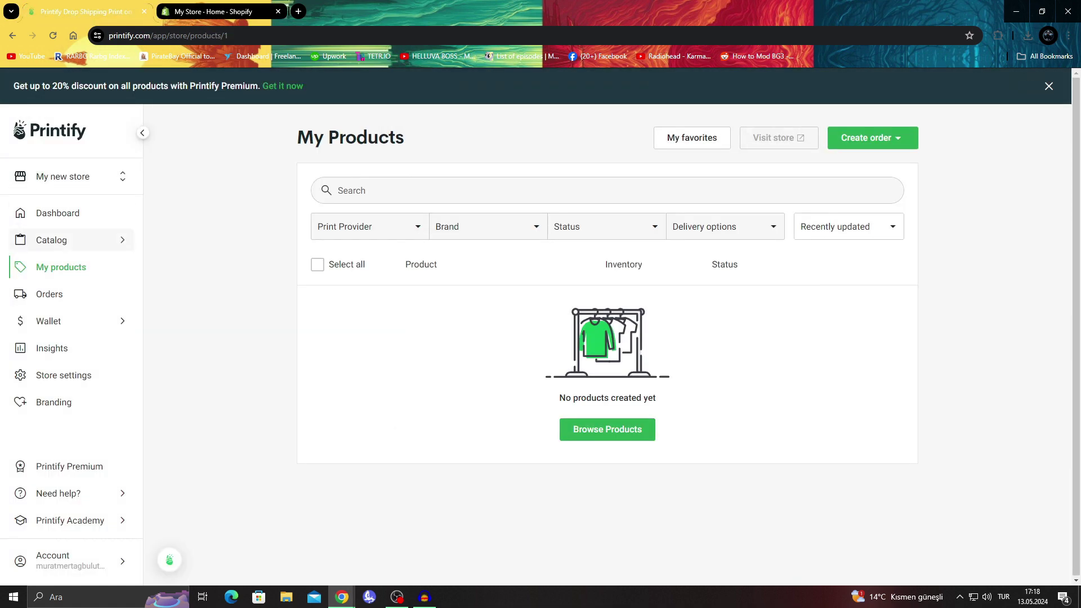
left_click(71, 240)
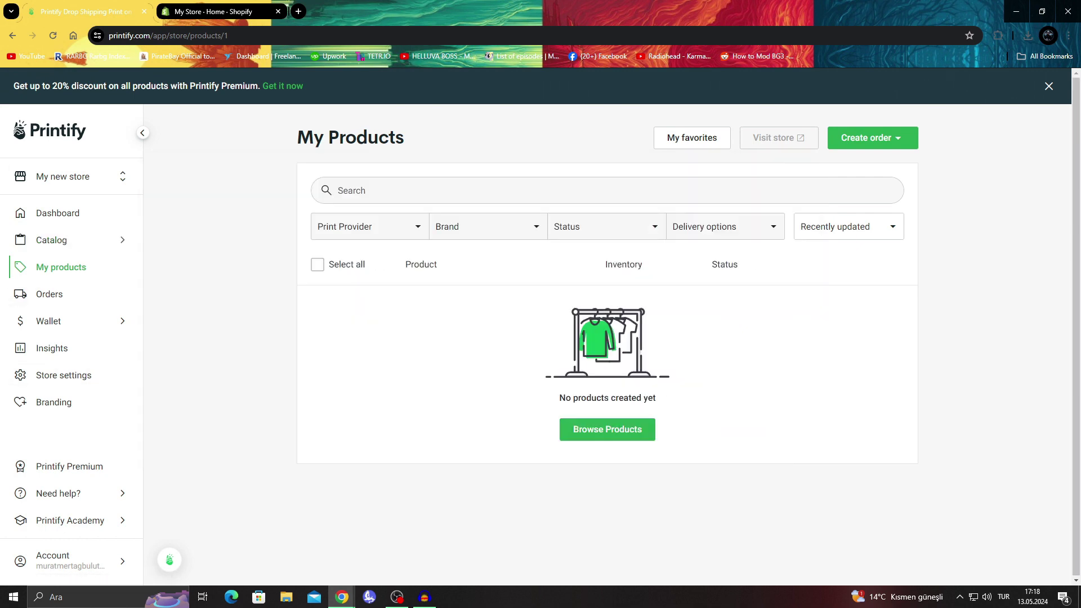
left_click(221, 12)
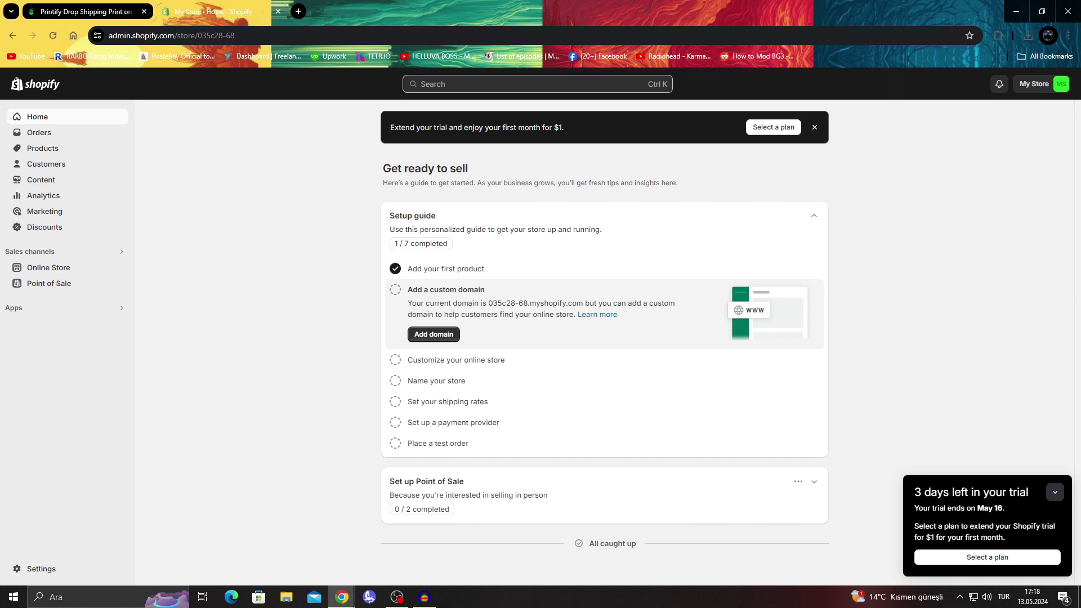
- Search the Shopify App Store for "printify" and open the Printify: Print on Demand app listing
key("ctrl+k")
type("p")
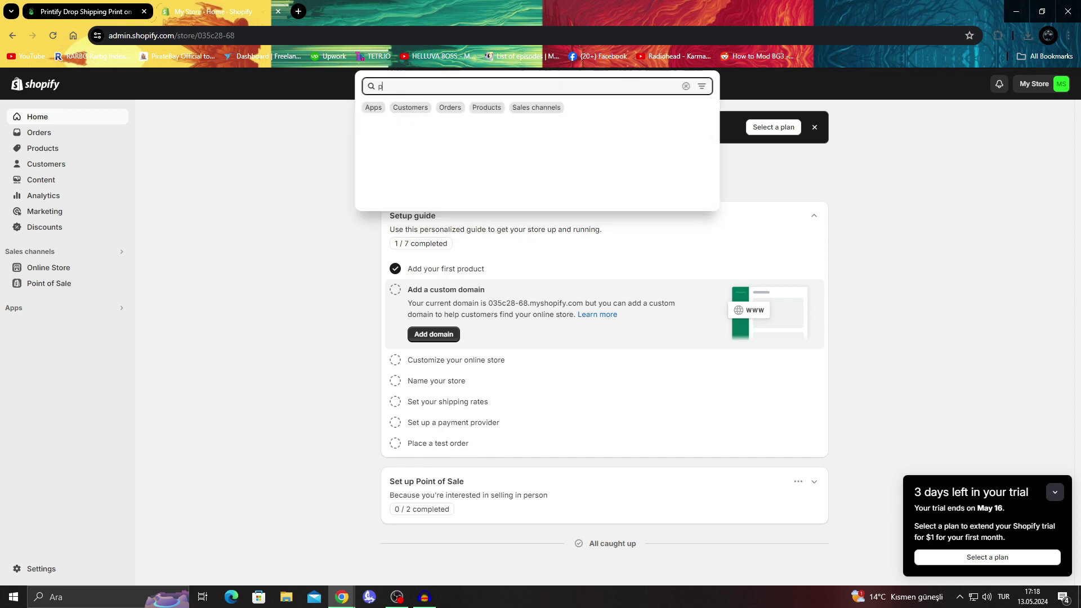
type("rintify")
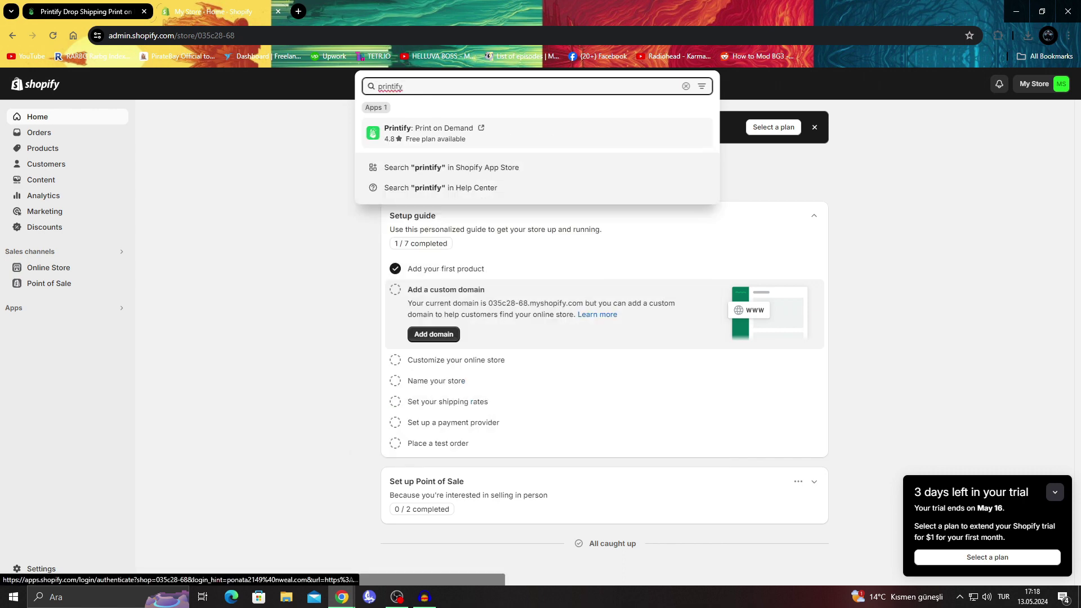
left_click(452, 168)
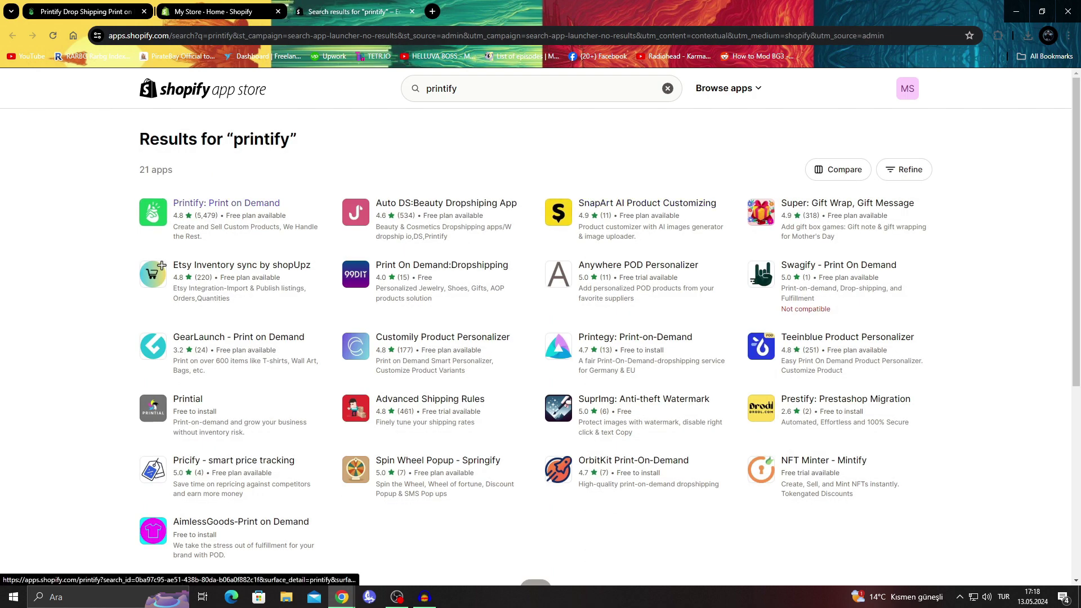
left_click(227, 203)
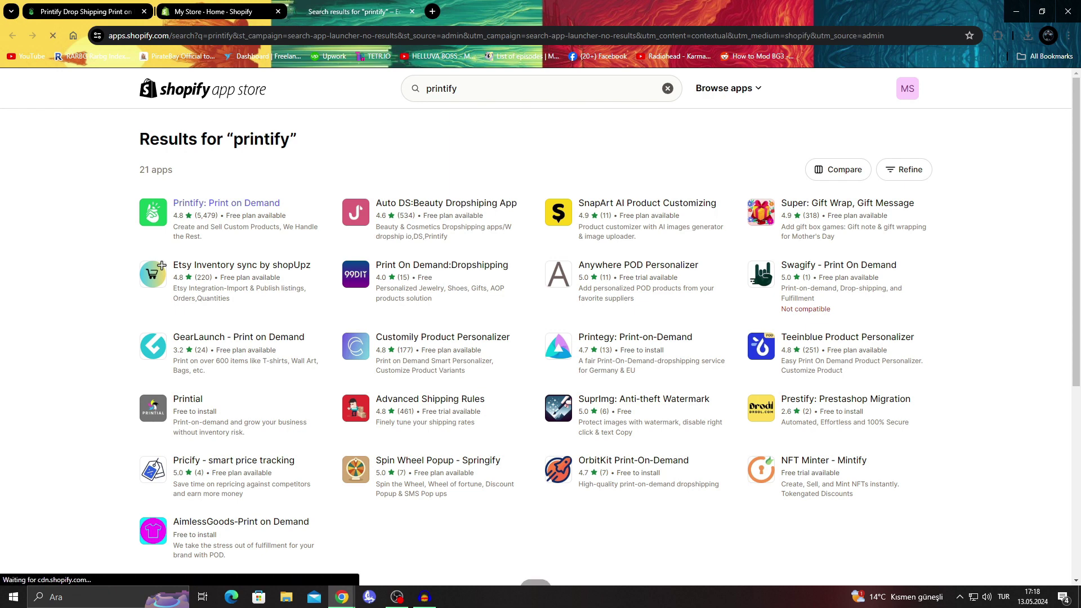
- Install the Printify: Print on Demand app on the Shopify store and close its app listing page
left_click(265, 270)
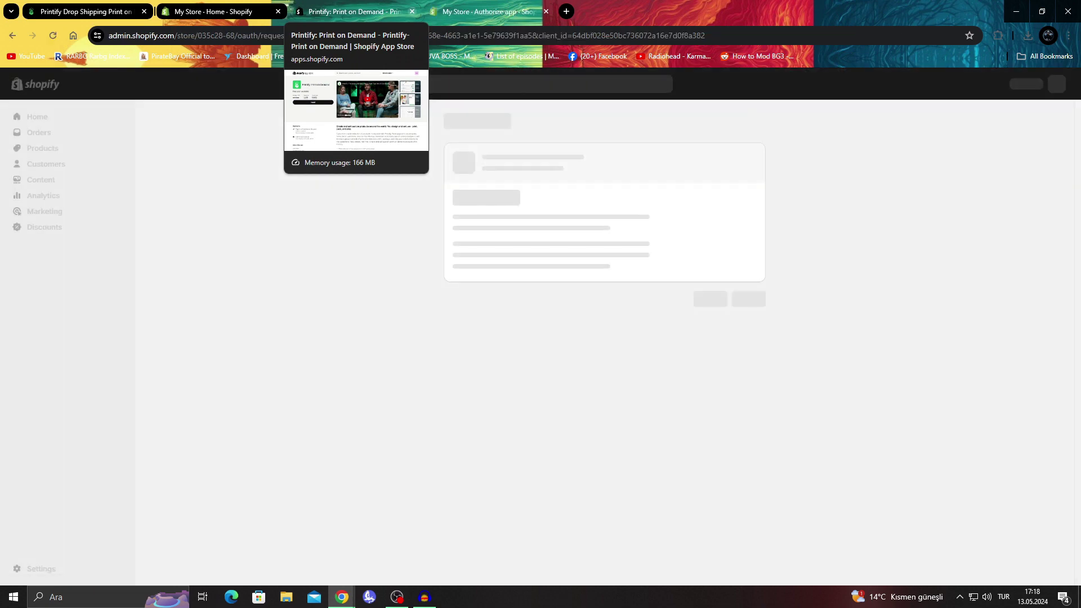
left_click(412, 11)
left_click(749, 329)
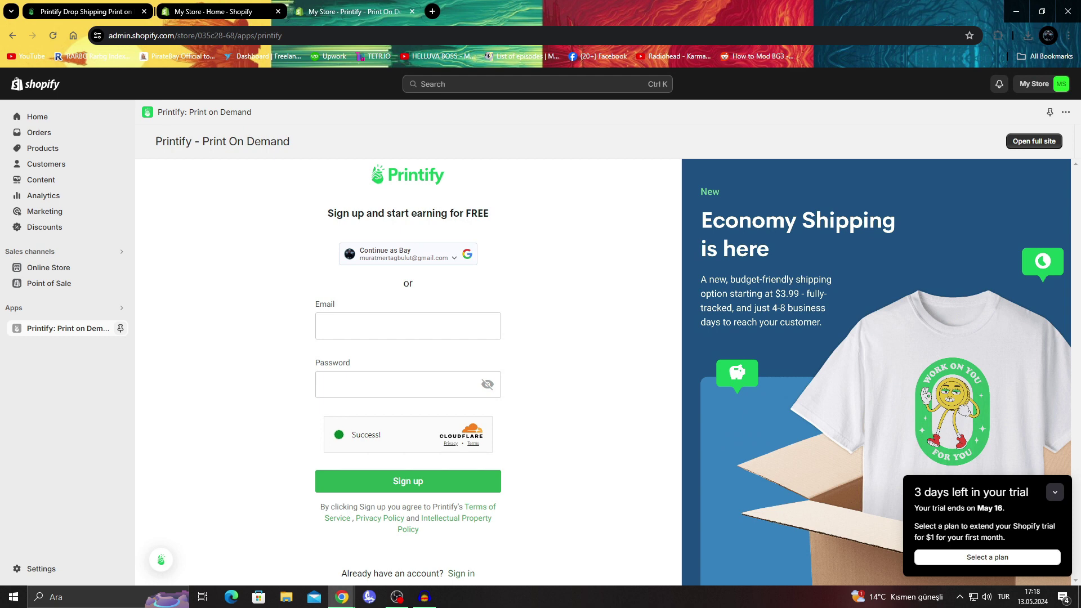
- Sign in to the embedded Printify app with the existing Google account and collapse the Shopify trial notice
left_click(407, 255)
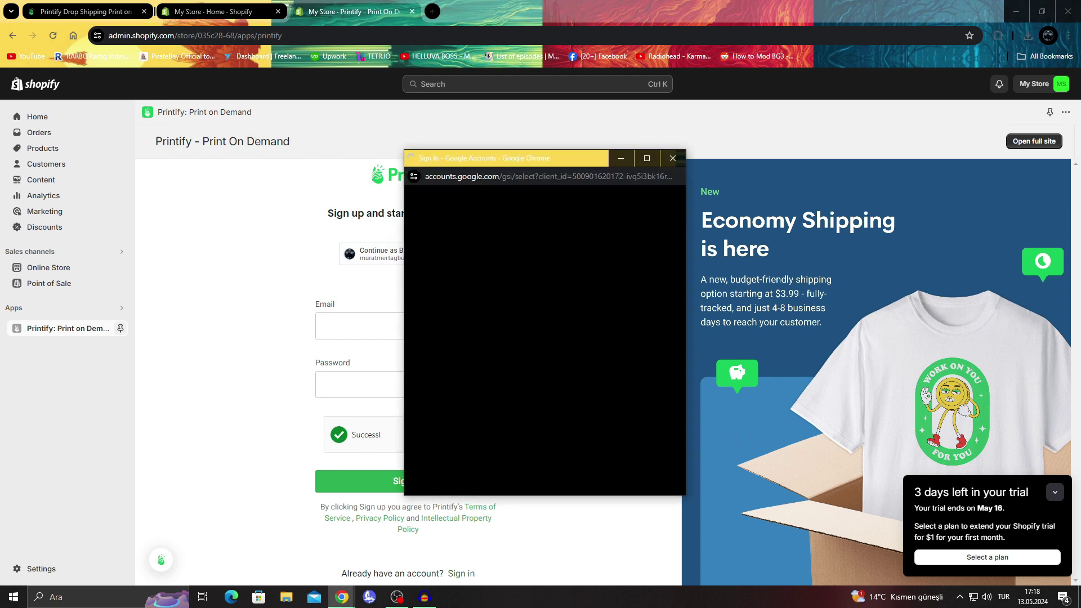
left_click(451, 327)
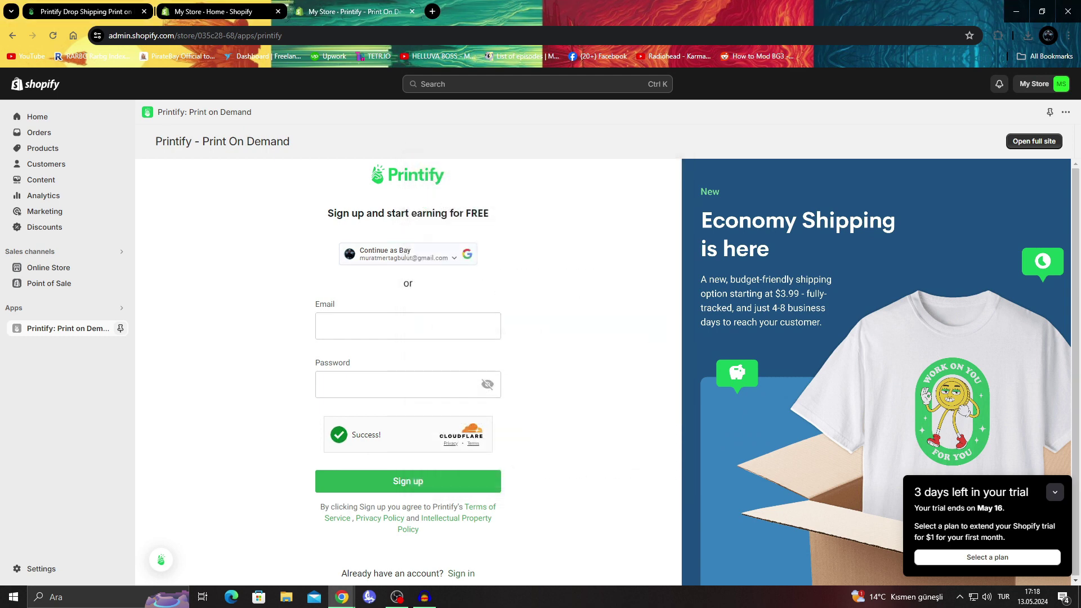
left_click(1055, 493)
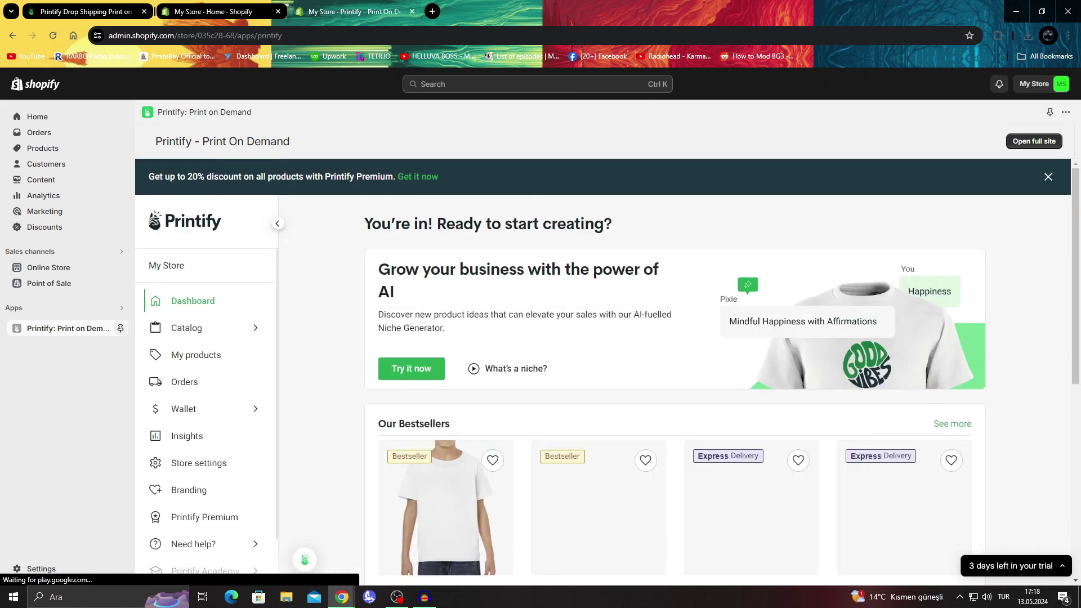
- Open the Kids Heavy Cotton Tee from the Our Bestsellers section of the Printify dashboard
scroll(675, 372, "down", 5)
scroll(445, 360, "up", 2)
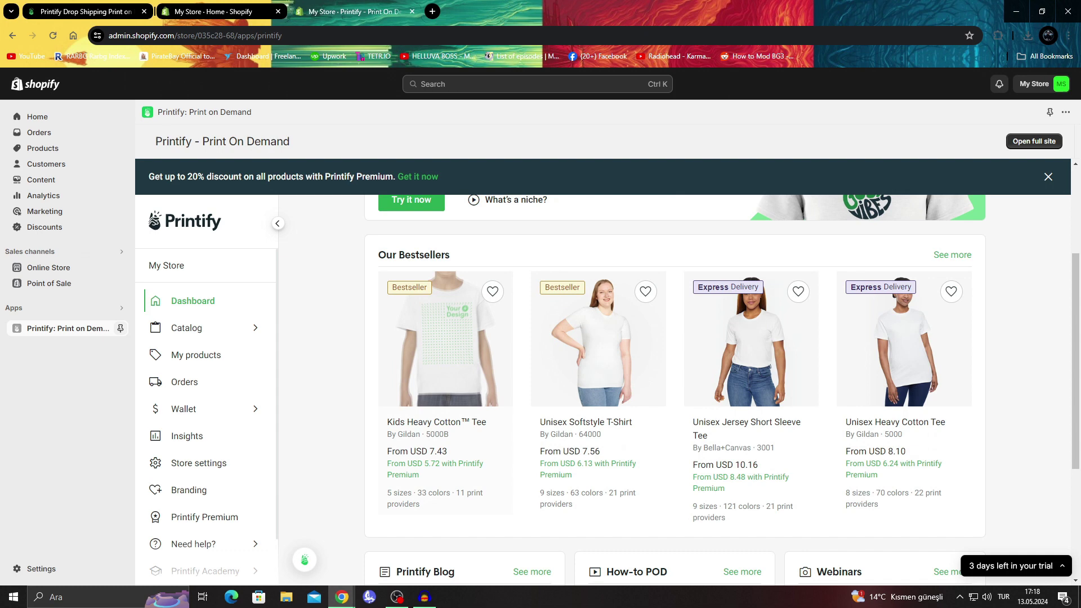
left_click_drag(392, 255, 452, 256)
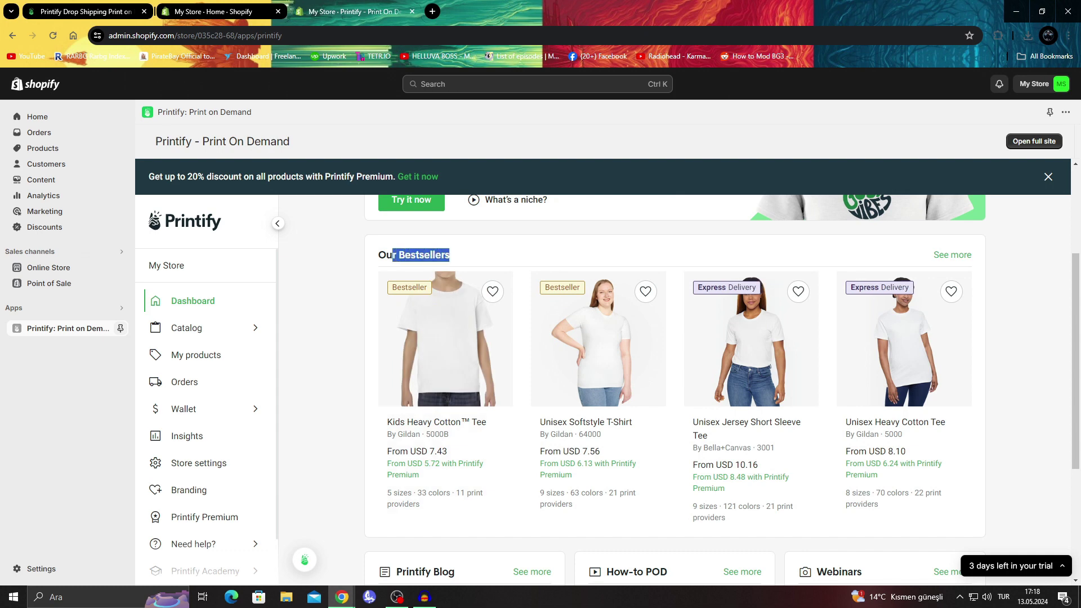
scroll(675, 388, "down", 1)
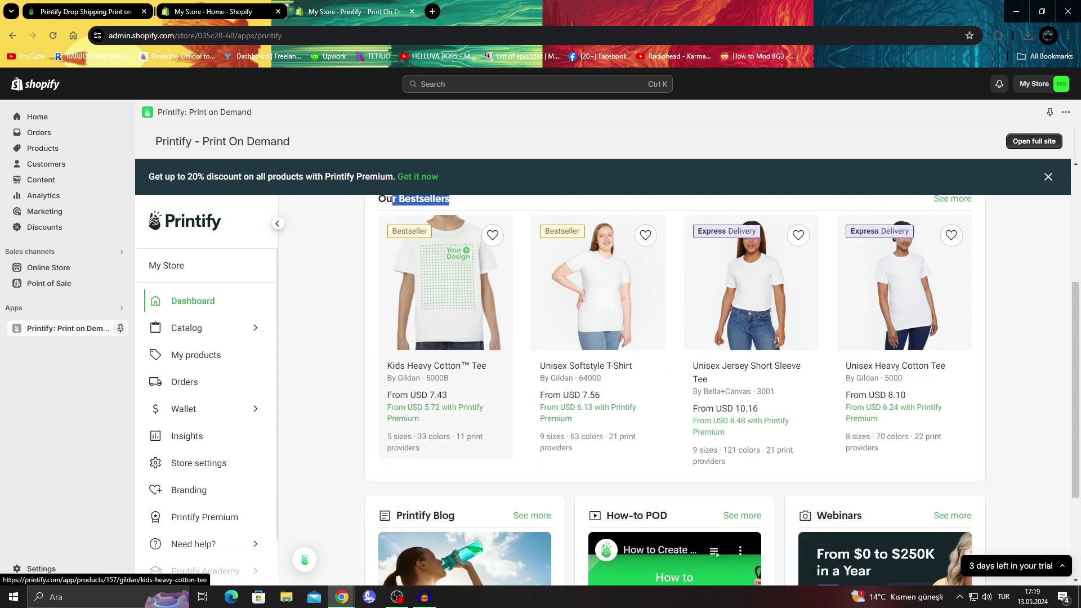
left_click(445, 281)
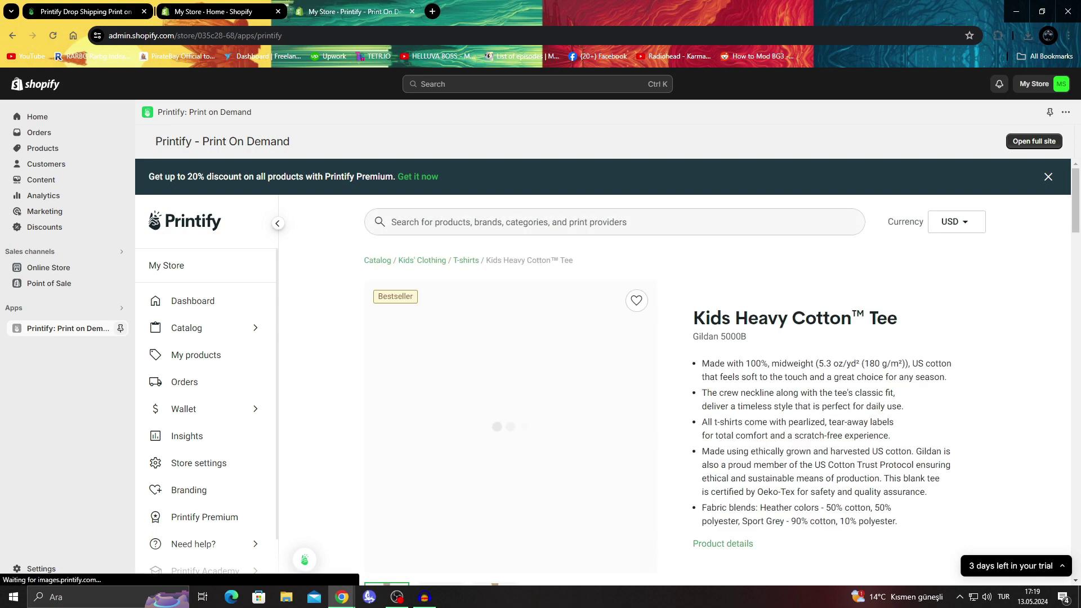
- Review the tee's print providers and start designing with SwiftPOD
scroll(674, 390, "down", 6)
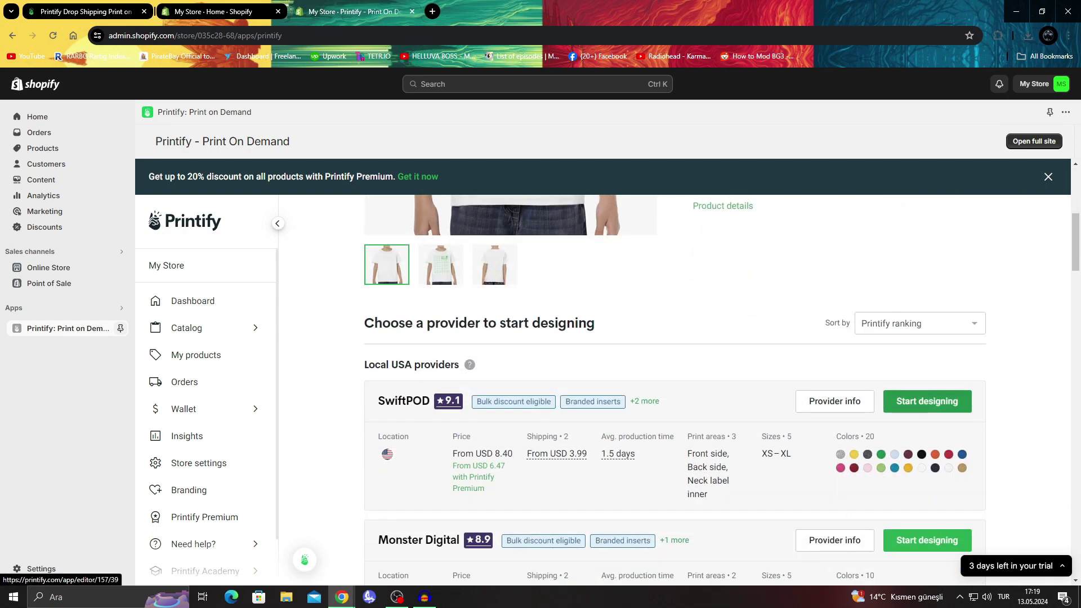
scroll(927, 401, "down", 6)
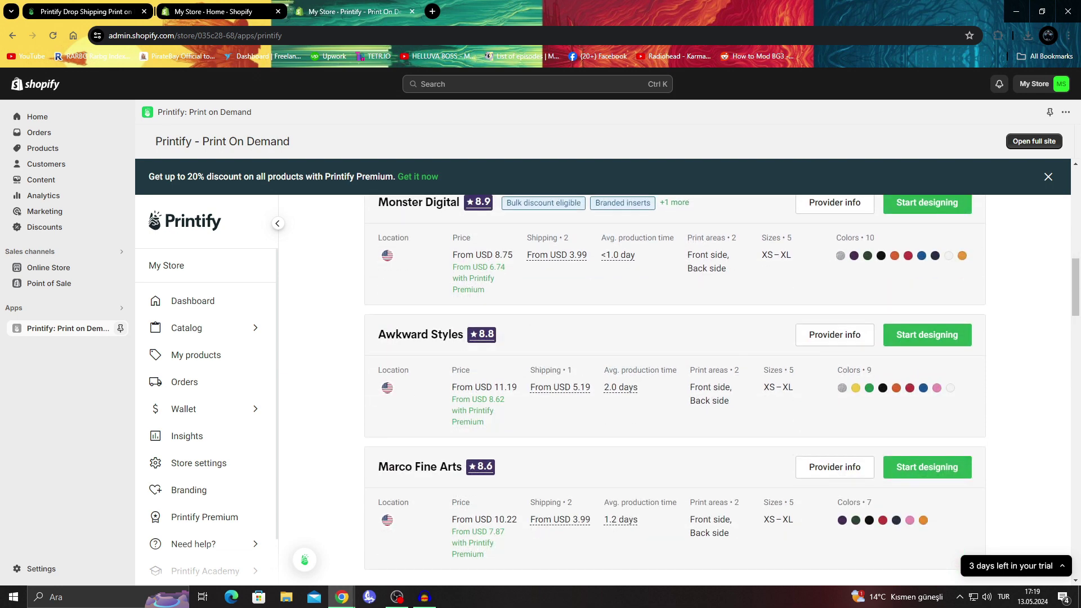
scroll(675, 391, "up", 4)
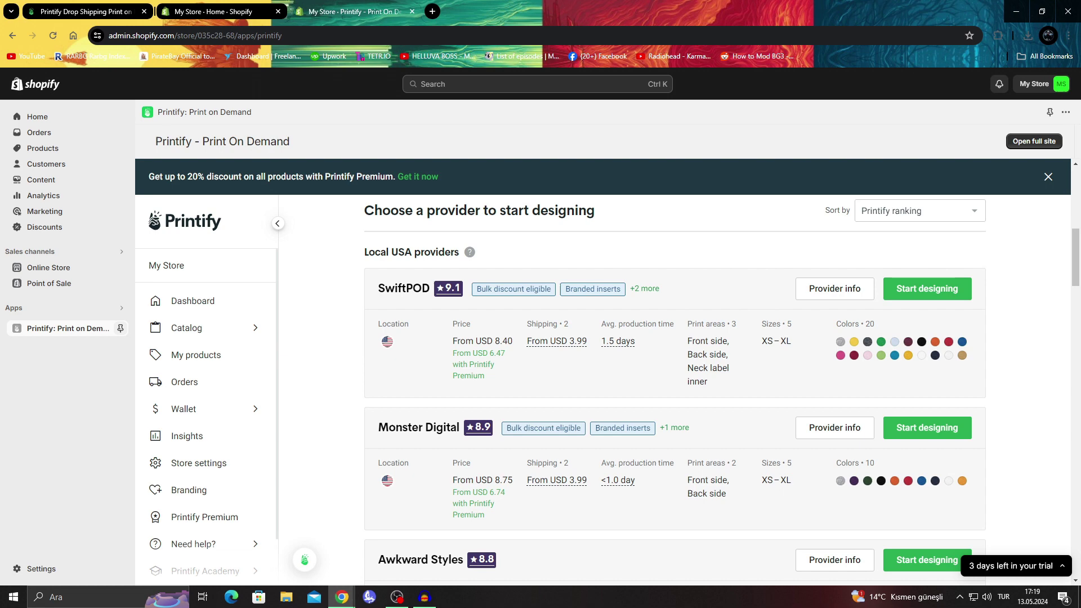
scroll(675, 390, "up", 4)
scroll(674, 390, "down", 3)
left_click(927, 345)
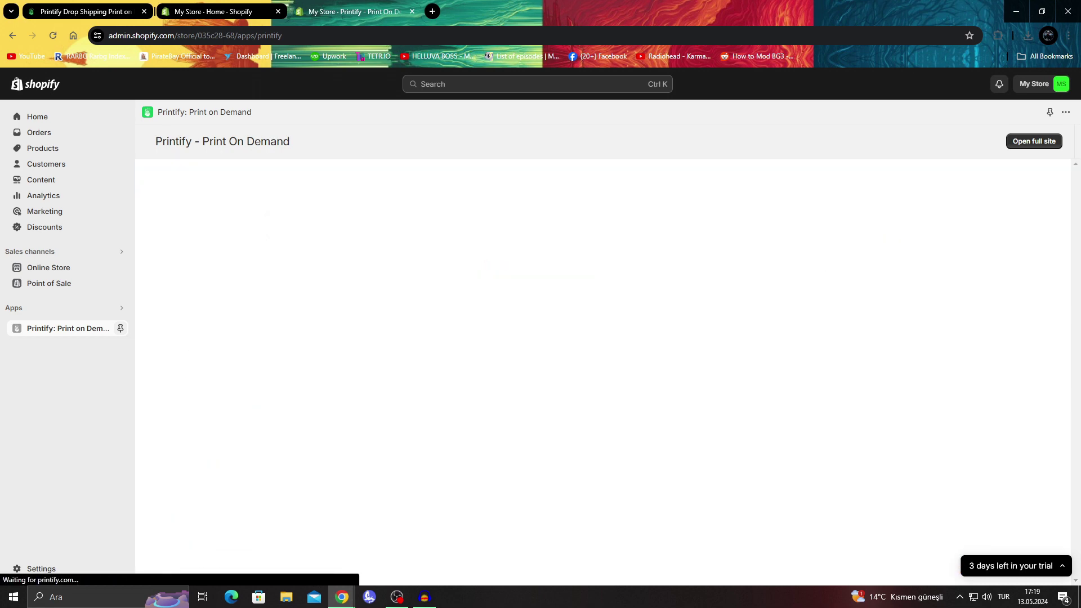
- Add the text "my store" to the front side of the T-shirt and deselect it
mouse_move(691, 522)
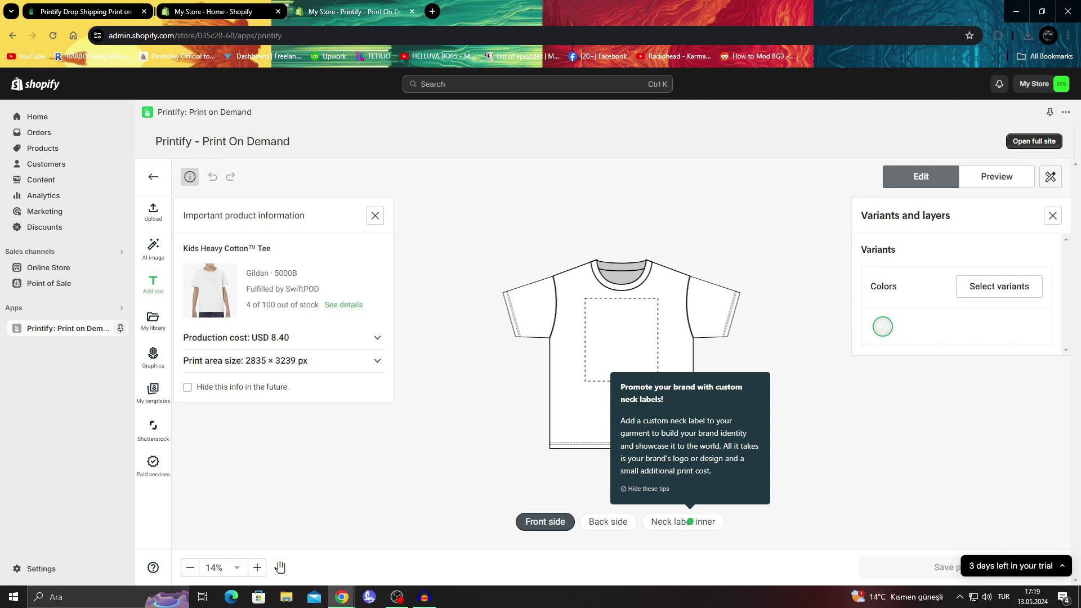
left_click(153, 285)
left_click(198, 328)
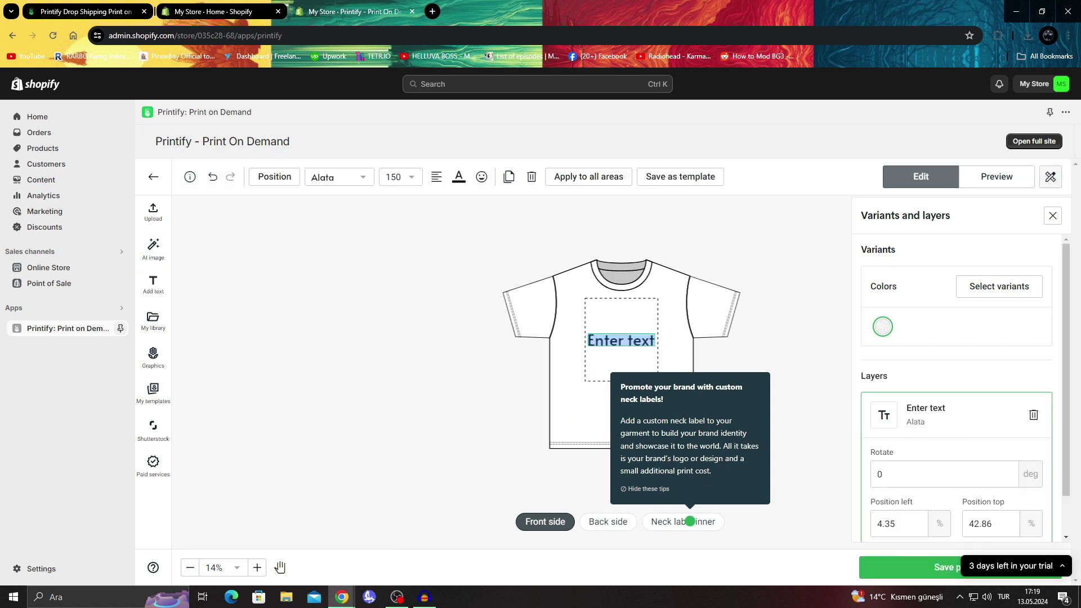
type("my store")
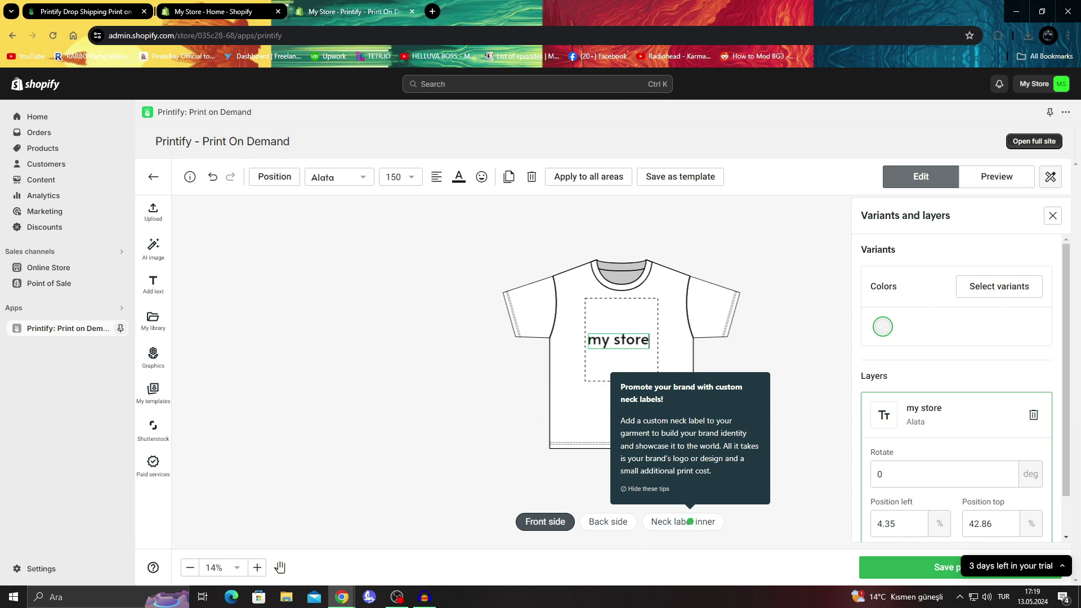
scroll(784, 430, "down", 3)
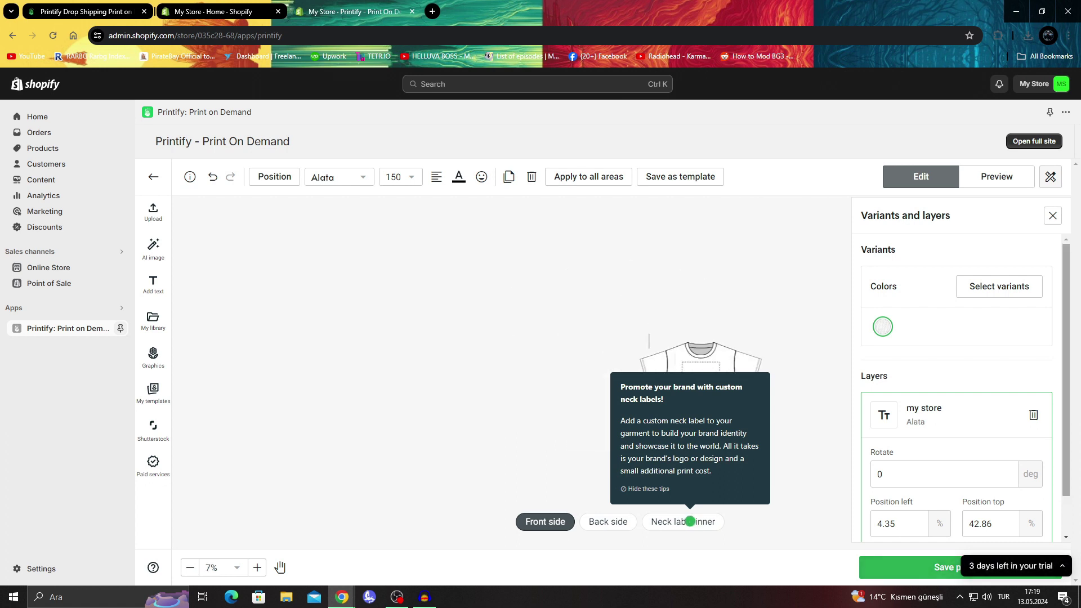
left_click_drag(1066, 406, 1066, 467)
left_click(806, 462)
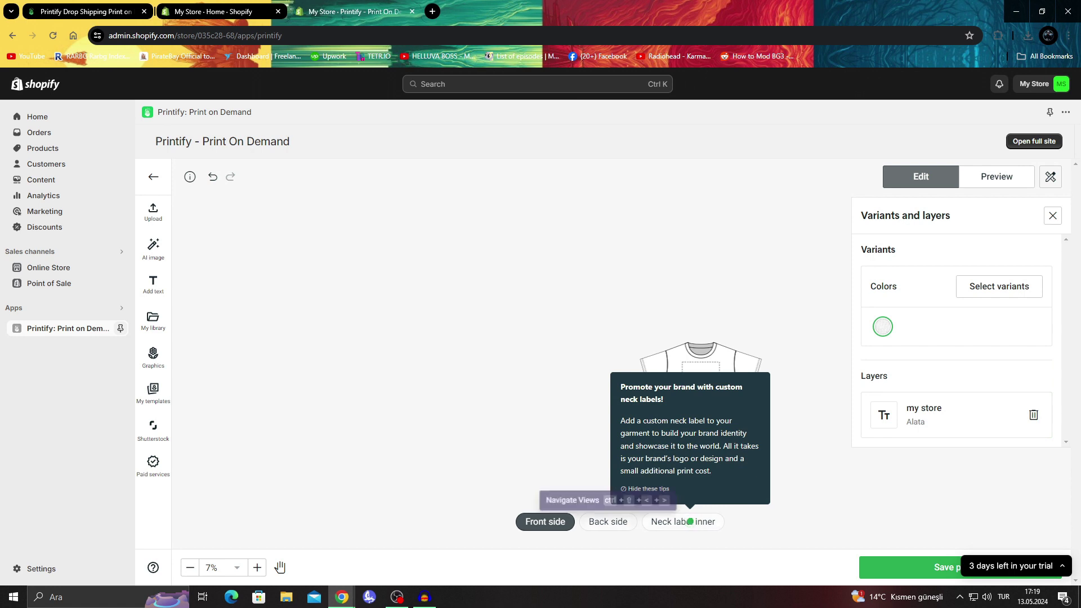
- Look at the inner neck label, return to the front side, and save the T-shirt as a product
left_click(690, 521)
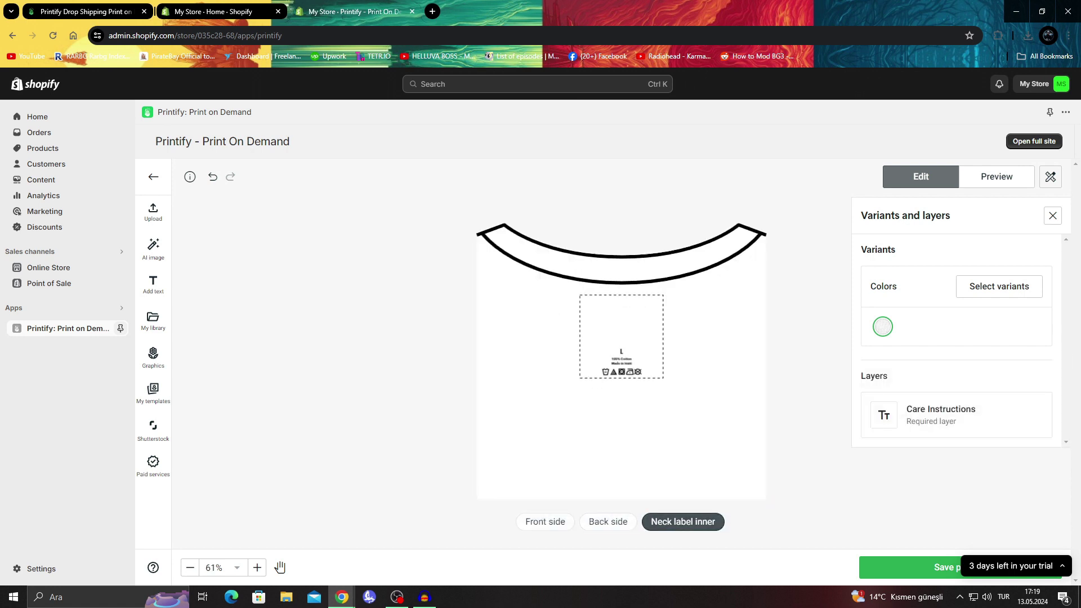
left_click(546, 522)
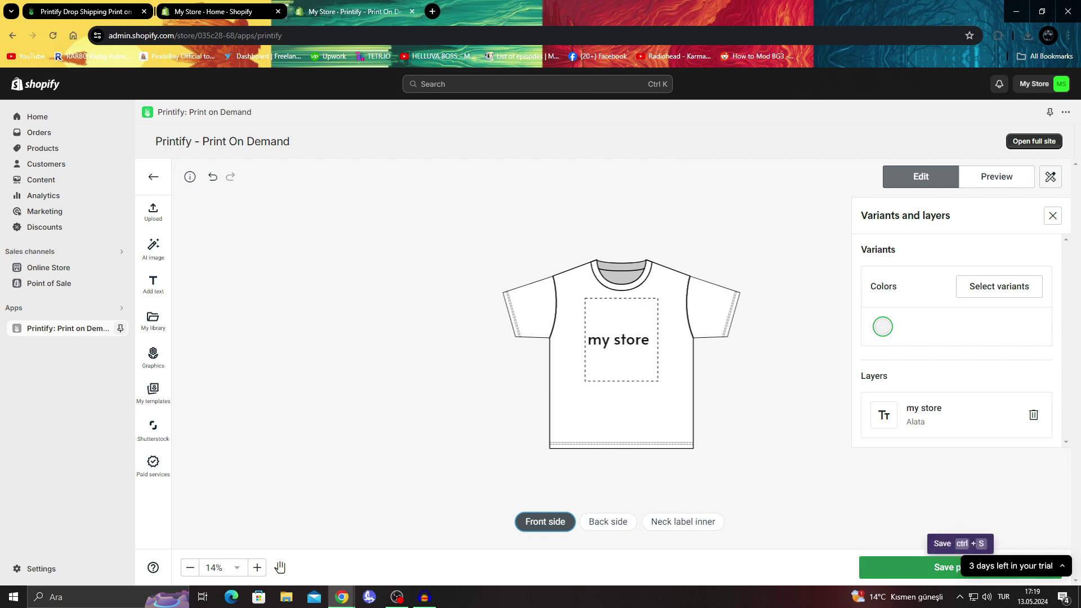
left_click(943, 567)
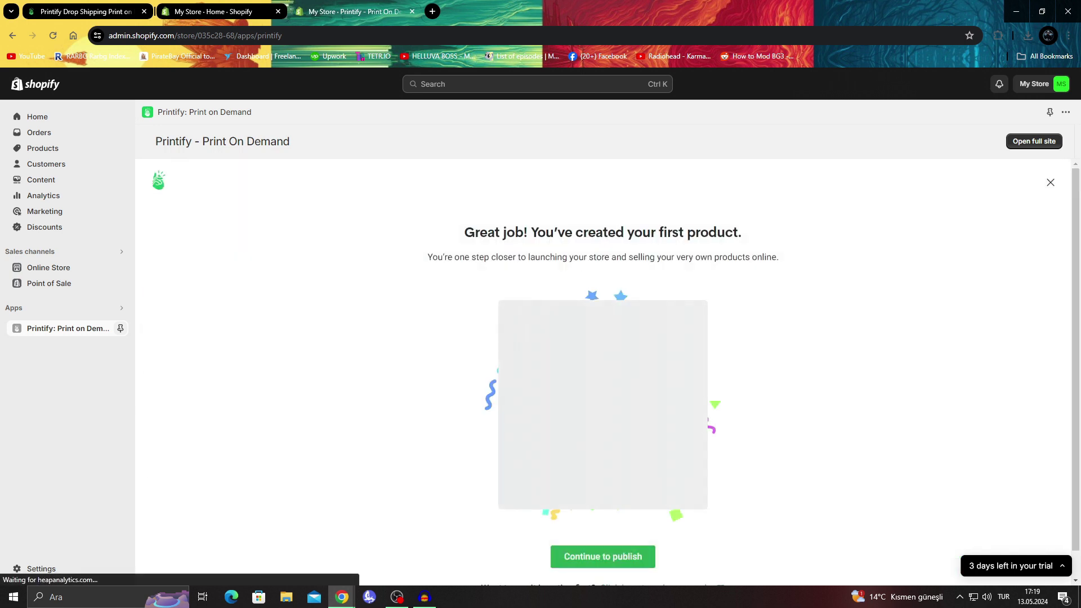
left_click_drag(743, 206, 488, 206)
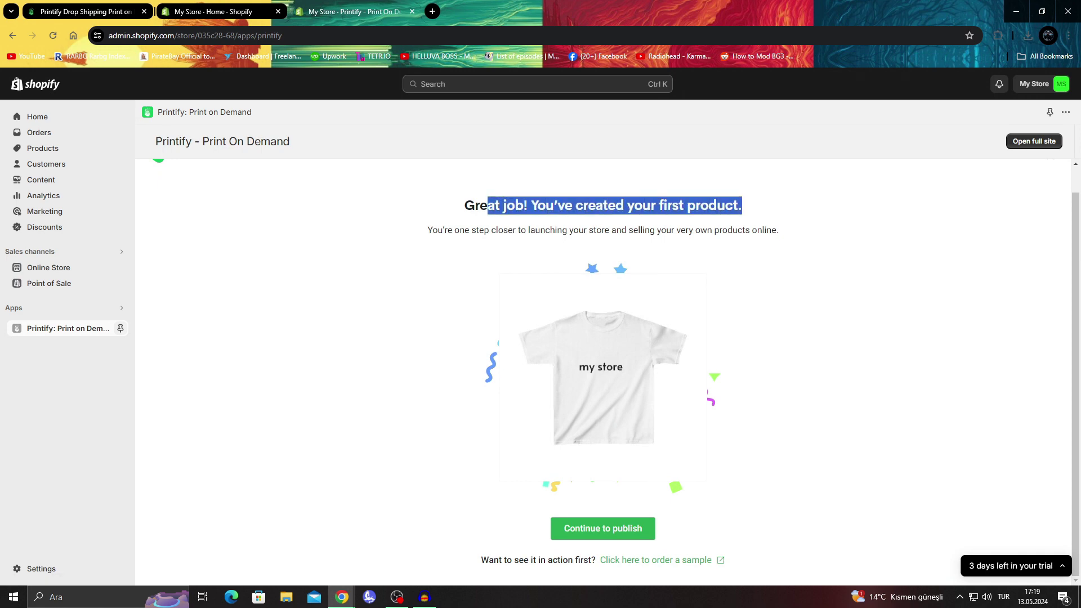
- Continue to publishing the new product and choose Shopify as the sales channel to connect
left_click(602, 528)
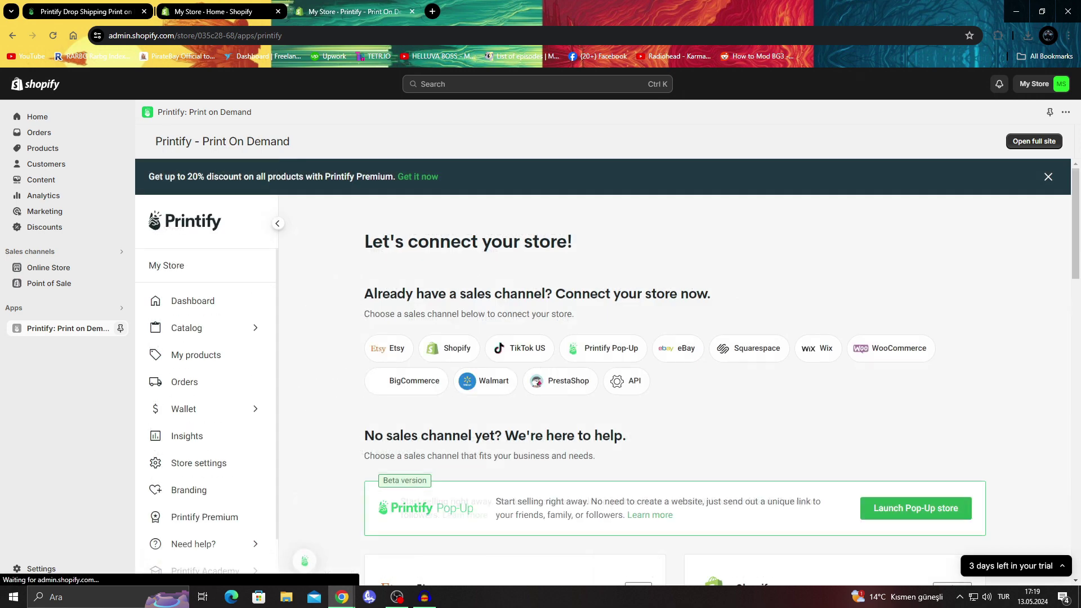
scroll(602, 528, "down", 3)
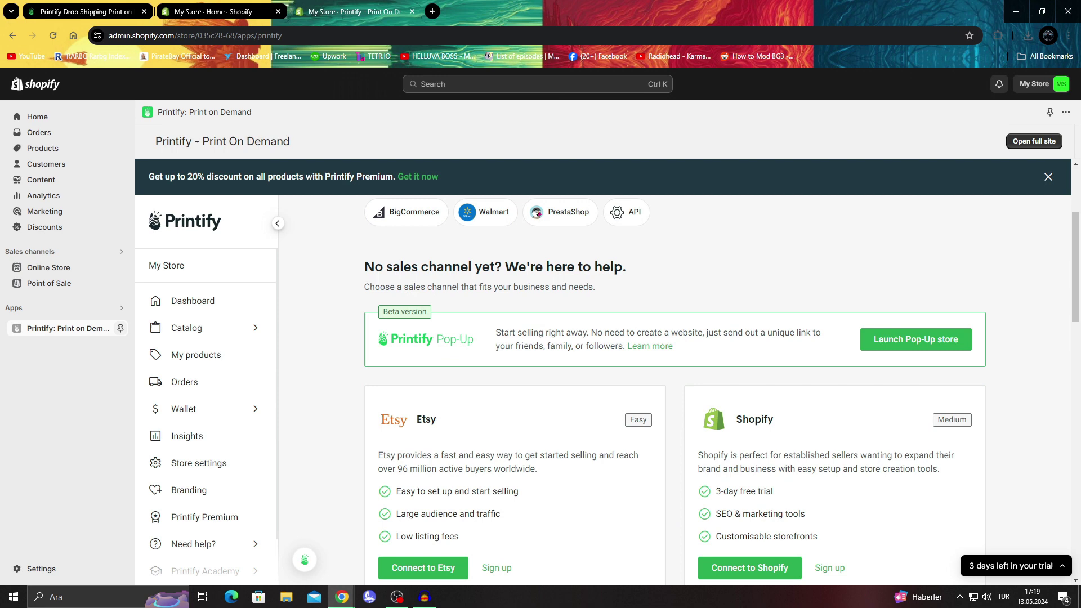
scroll(750, 399, "down", 3)
left_click(750, 399)
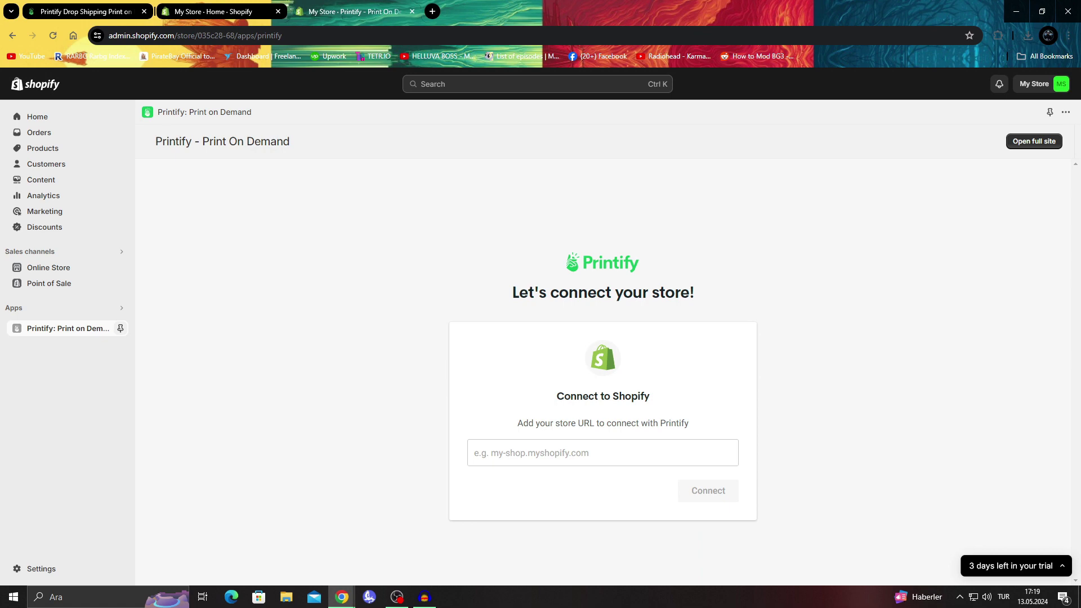
left_click(221, 12)
left_click(237, 35)
key("ctrl+c")
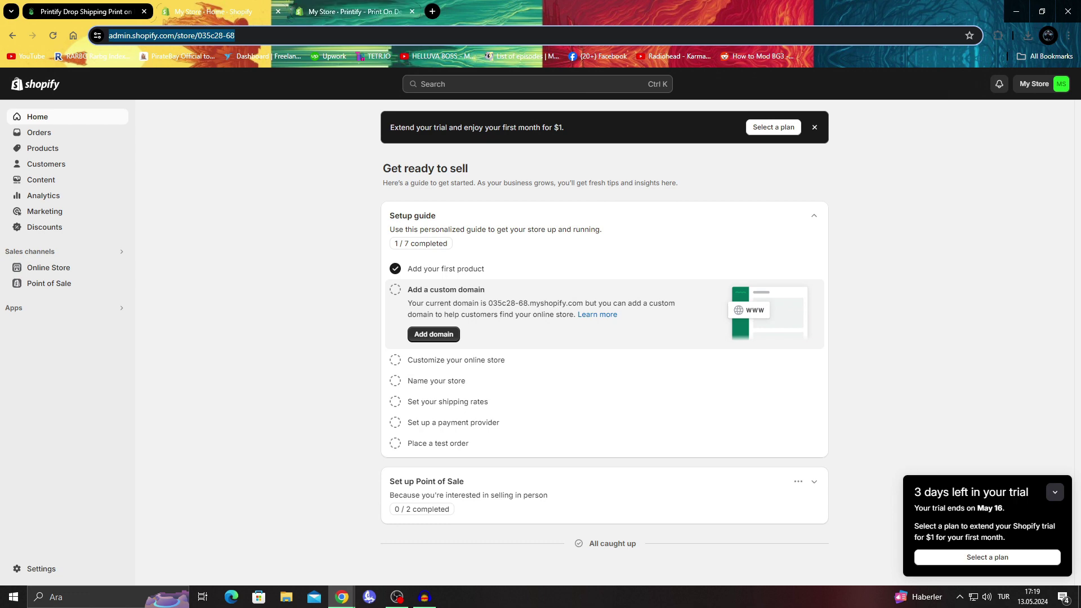
key("ctrl+Tab")
key("ctrl+v")
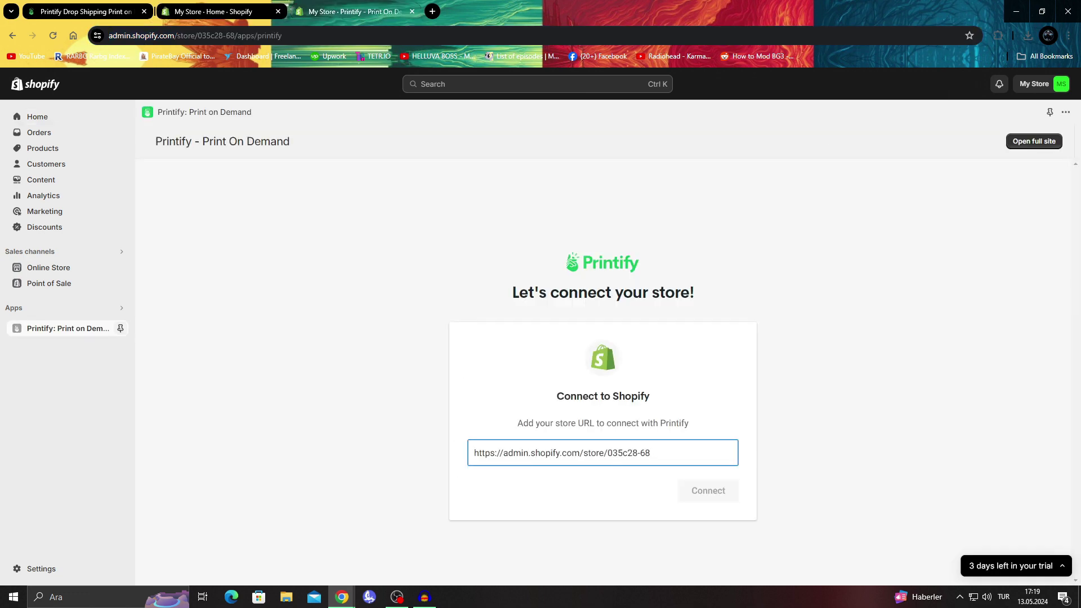
key("ctrl+shift+Tab")
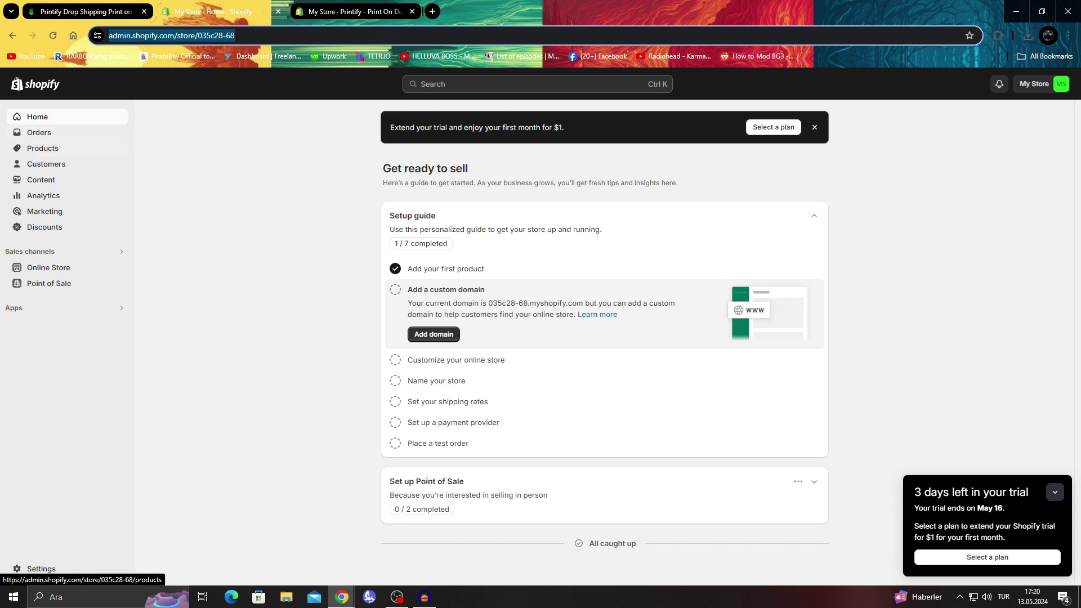
left_click(51, 267)
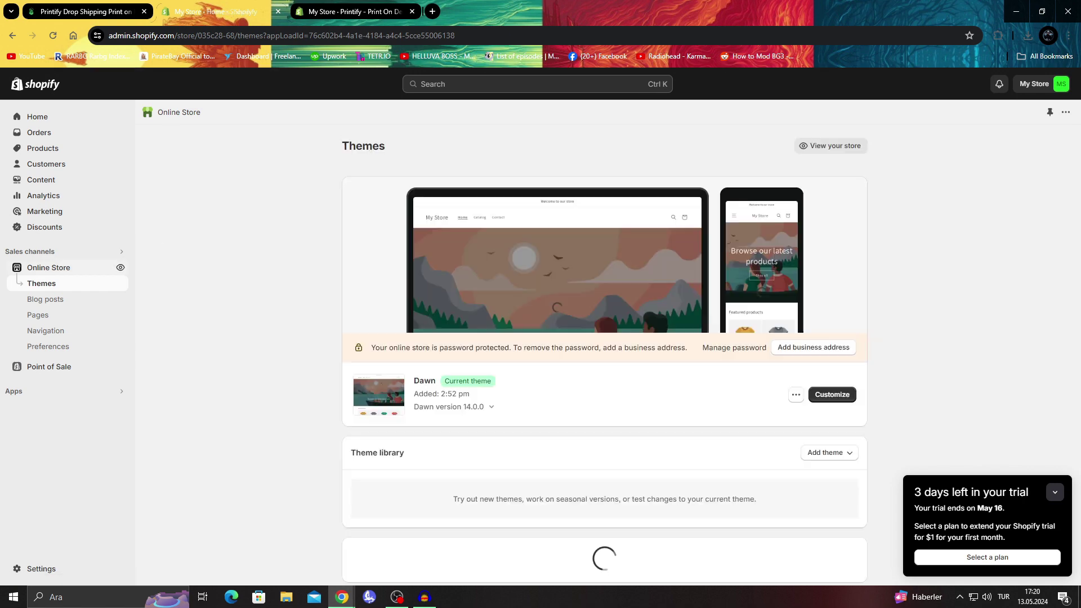
left_click(831, 146)
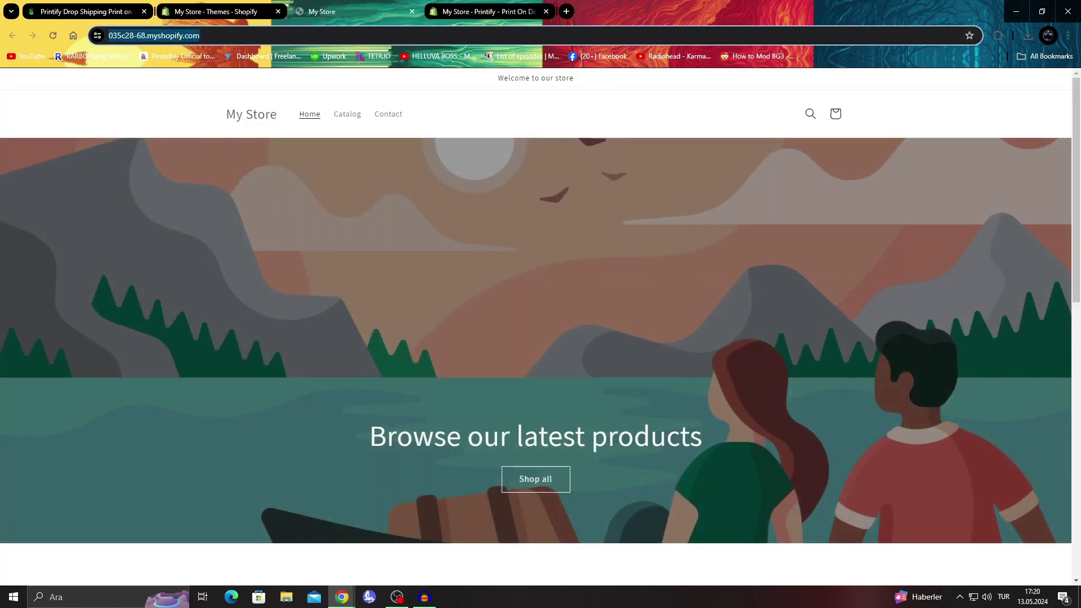
left_click(484, 11)
key("ctrl+a")
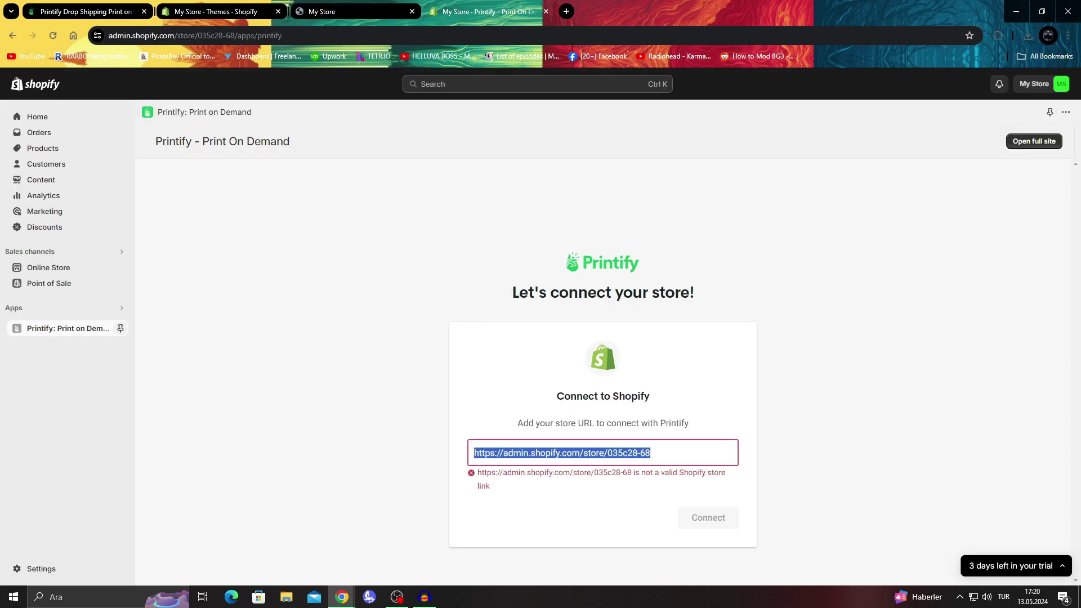
type("https://035c28-68.myshopify.com/")
key("Return")
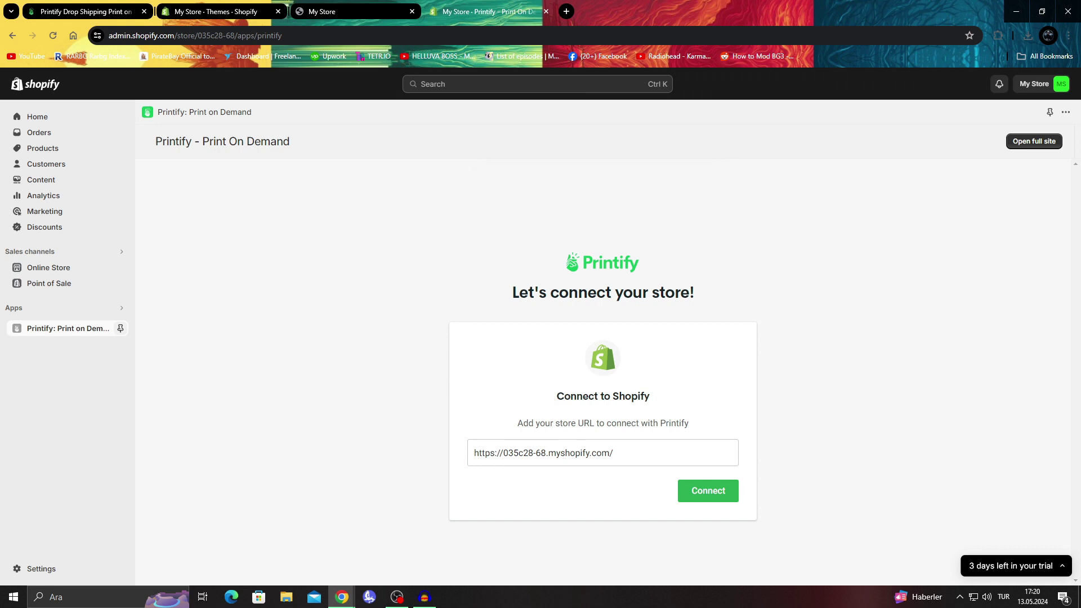
- Reopen the Printify app in Shopify, dismiss the product migration offer, and show My Products
left_click(64, 328)
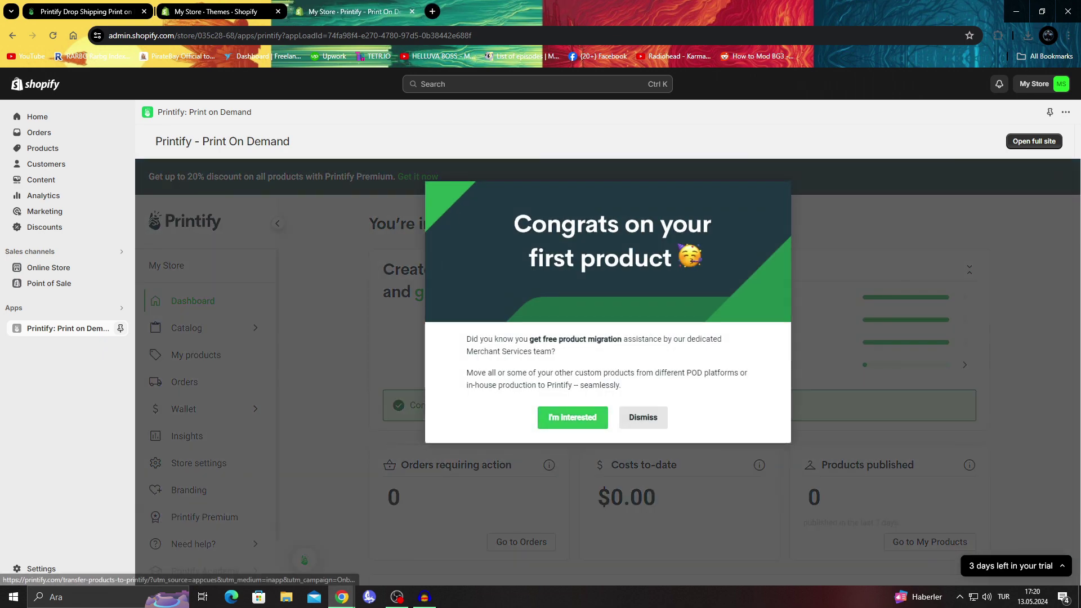
left_click(644, 417)
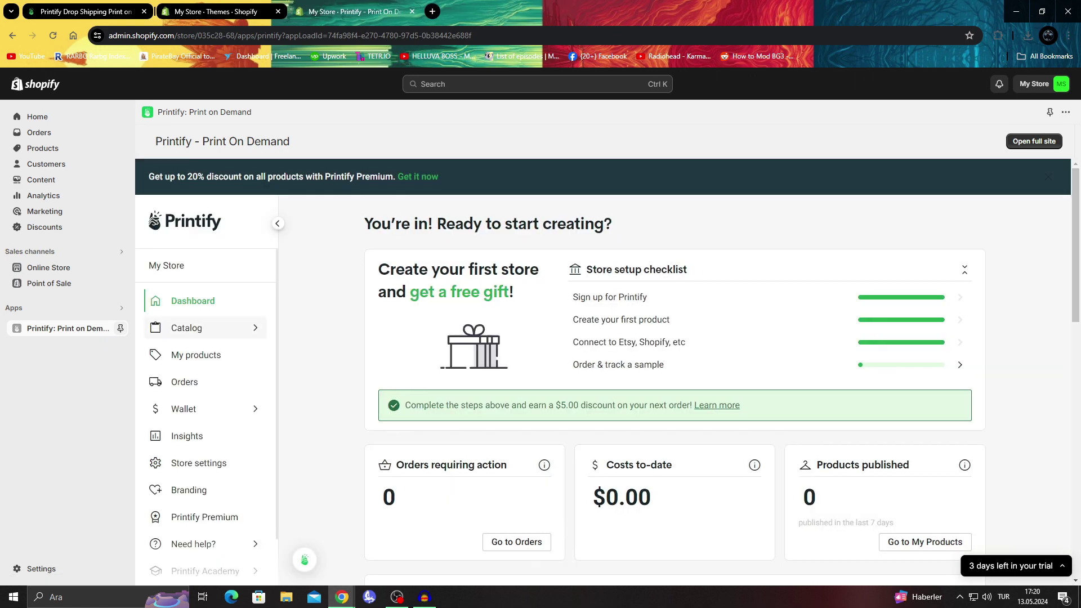
left_click(196, 355)
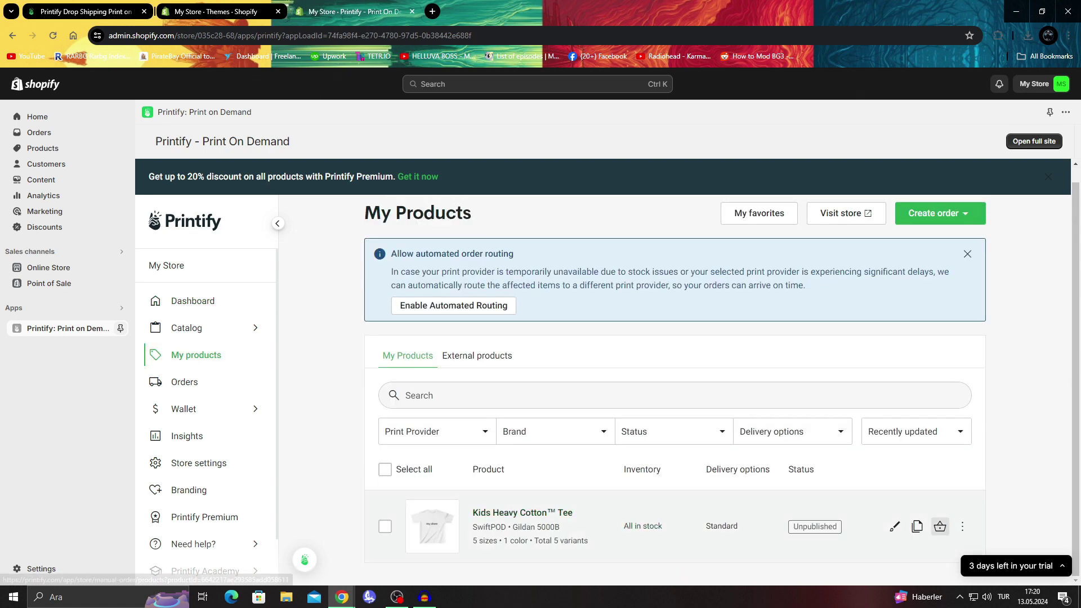
left_click(963, 526)
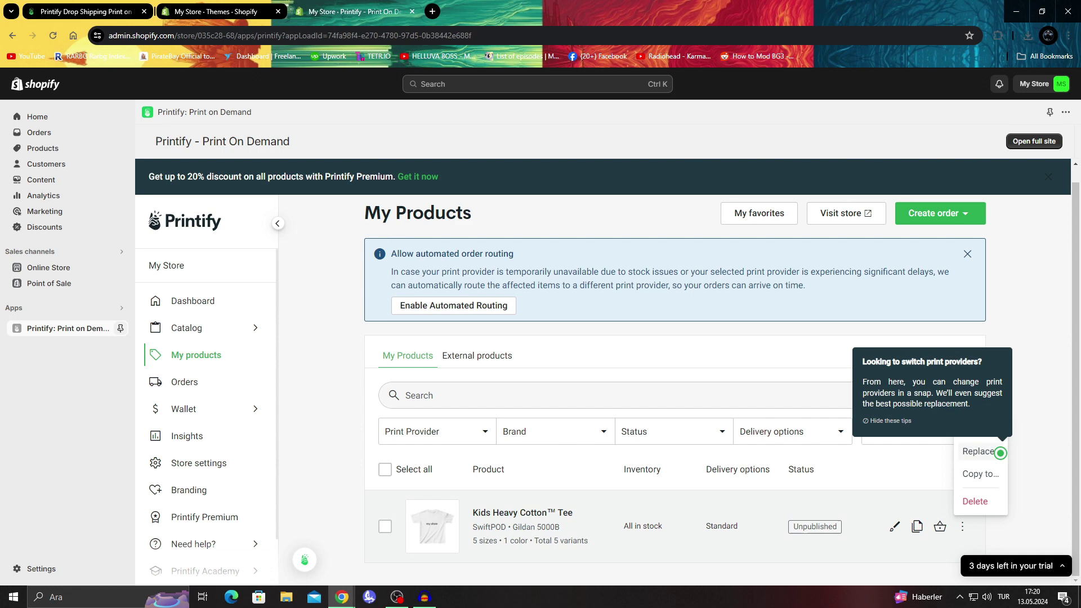
left_click(962, 526)
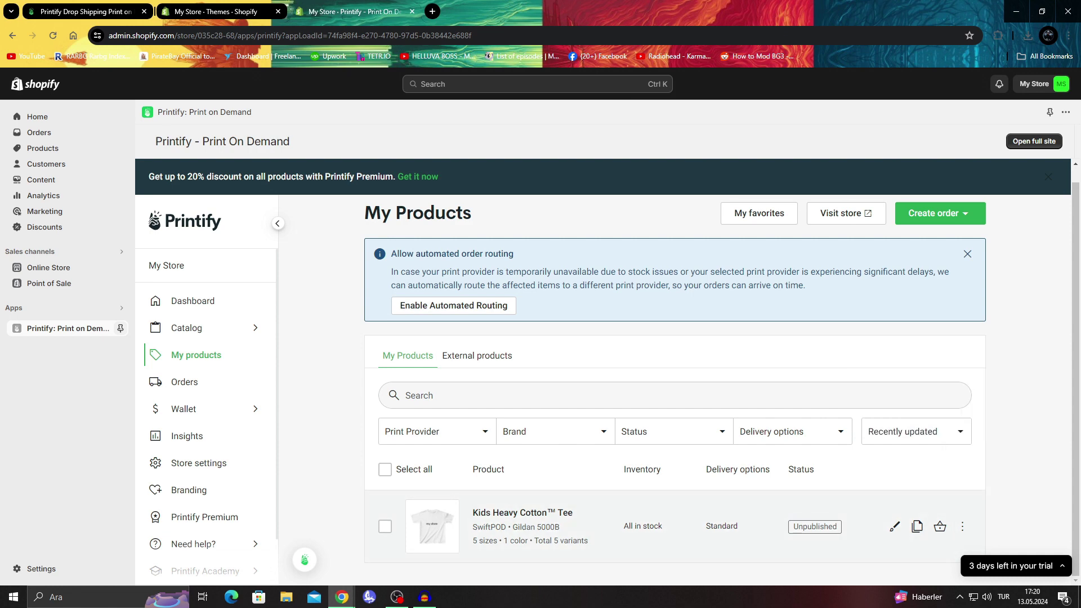
left_click(963, 526)
left_click(979, 451)
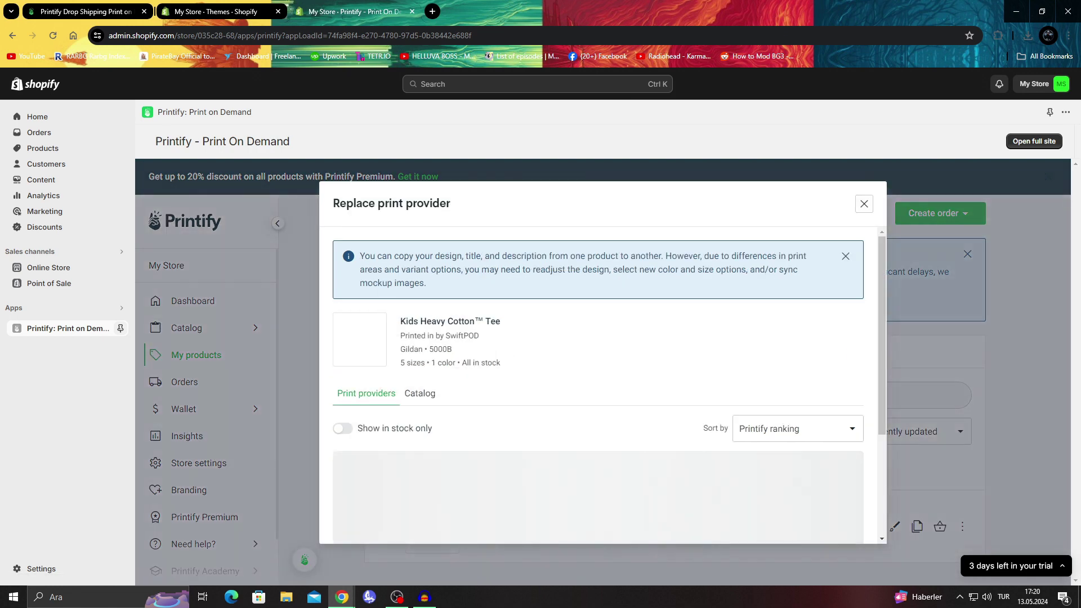
left_click(864, 204)
- Publish the Kids Heavy Cotton Tee while keeping individual product details, and give Printify a satisfaction rating of 5
left_click(962, 527)
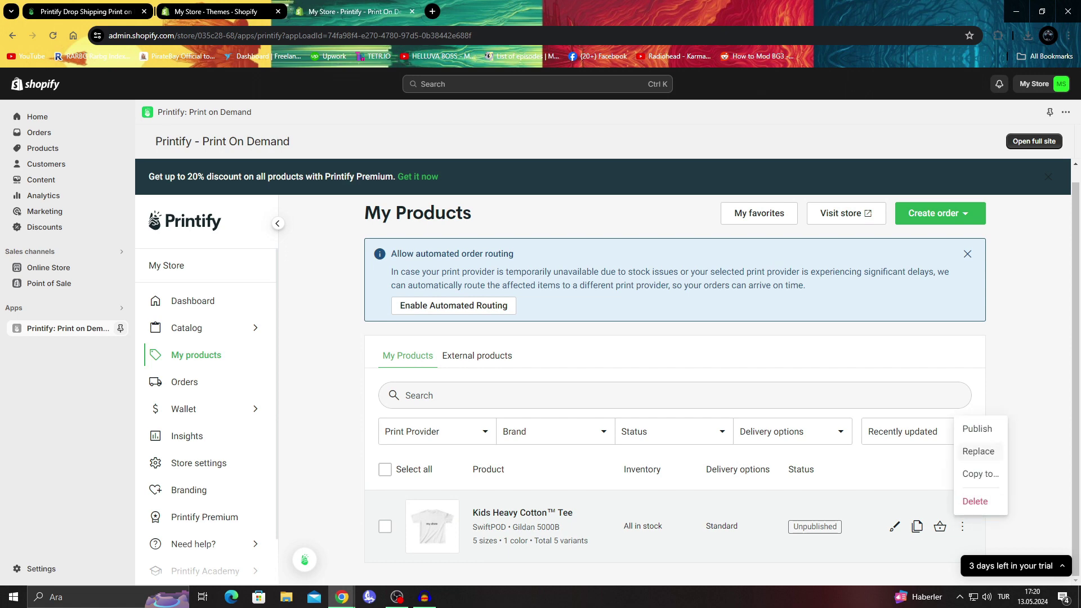
left_click(978, 429)
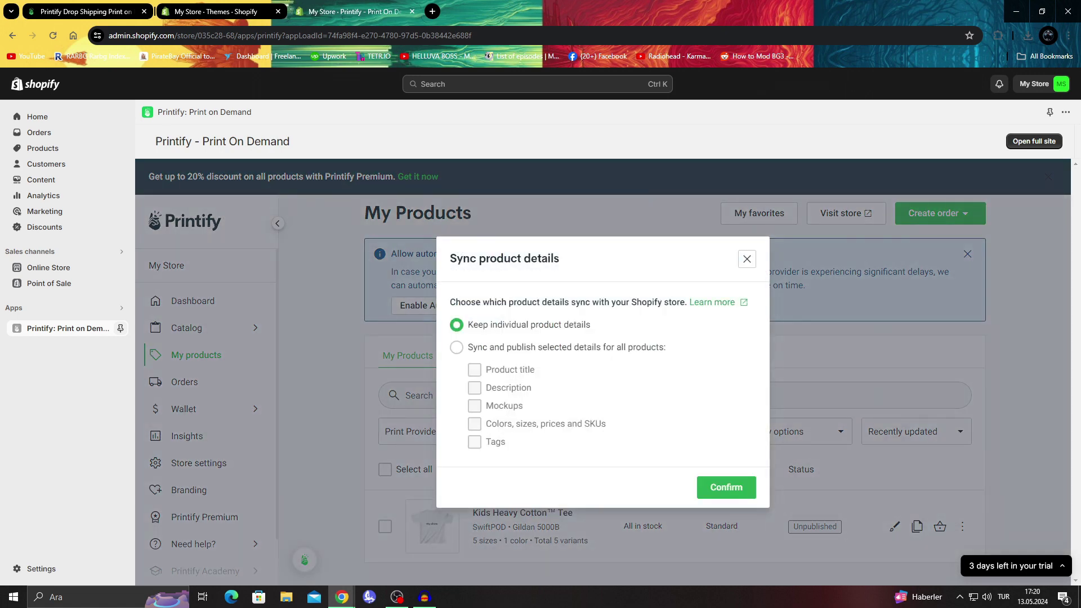
left_click(726, 487)
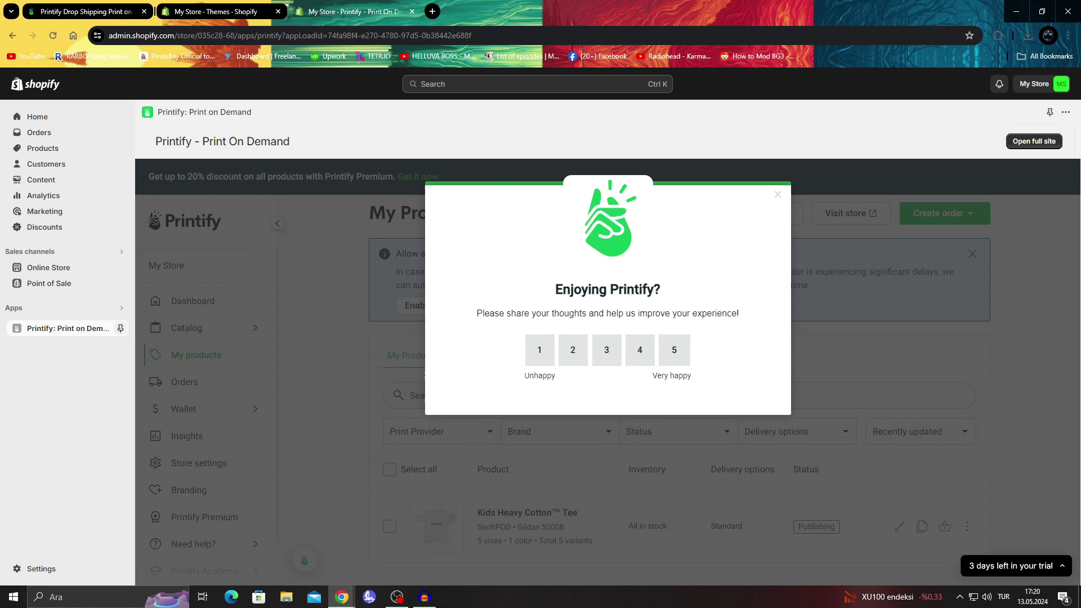
left_click(674, 351)
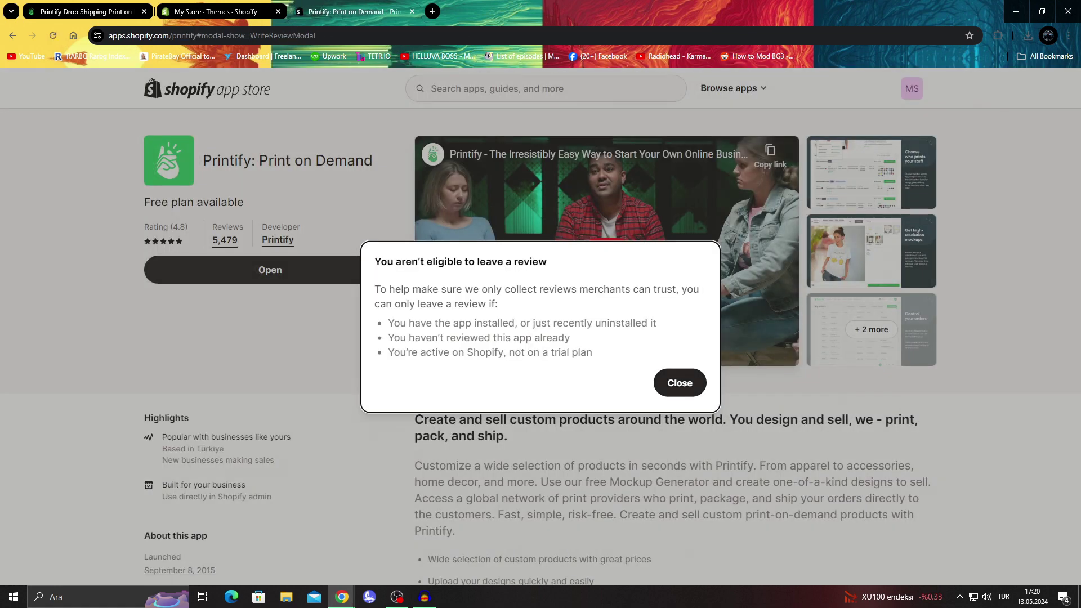
left_click(680, 383)
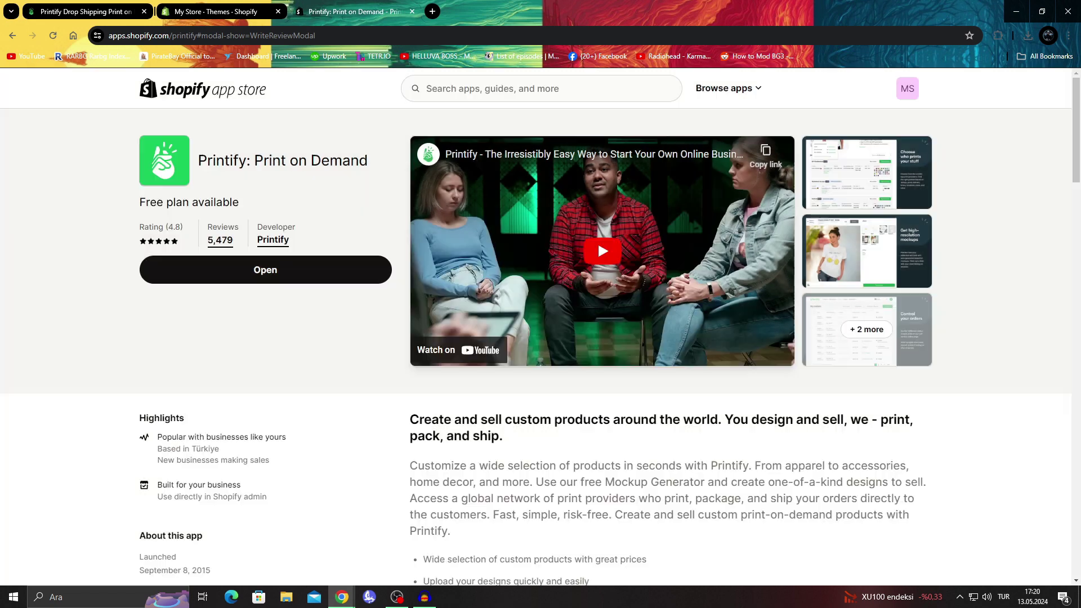
- Open the Kids Heavy Cotton Tee in the Shopify product list and review its description, media and variants
left_click(216, 12)
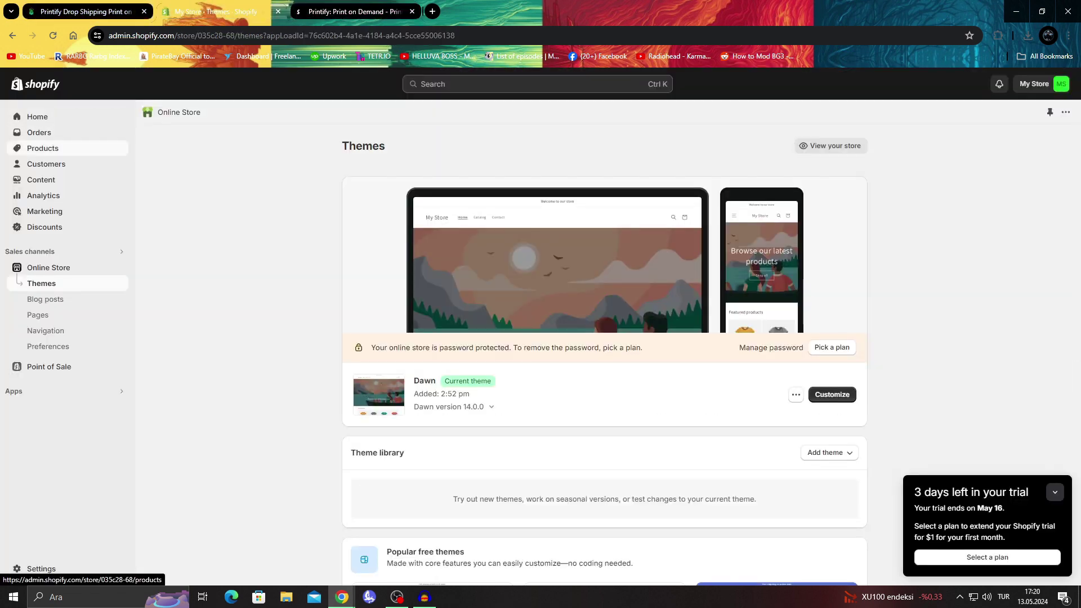
left_click(43, 148)
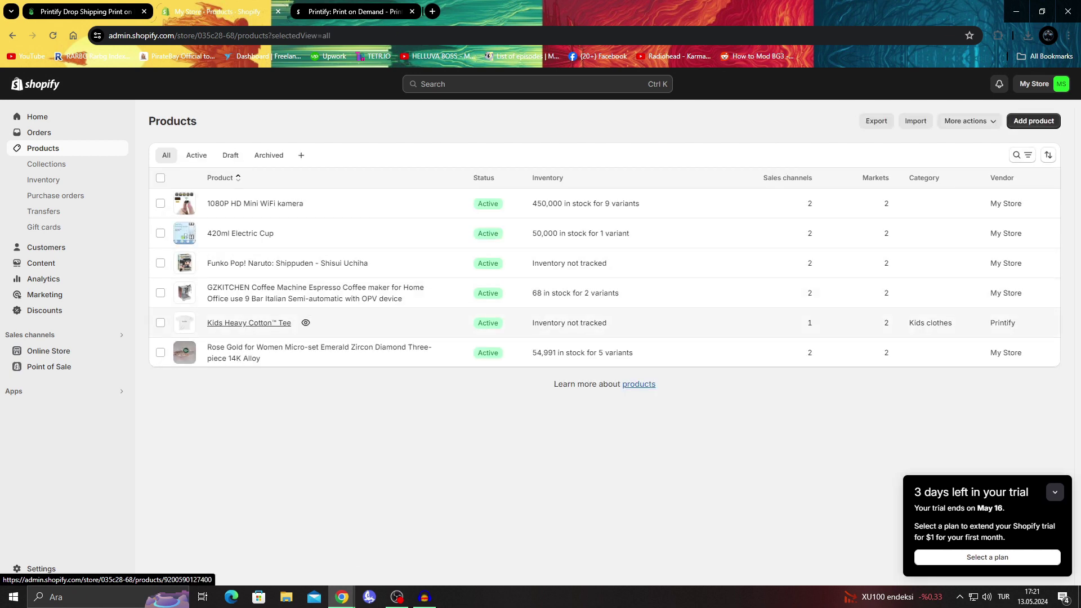
left_click(248, 323)
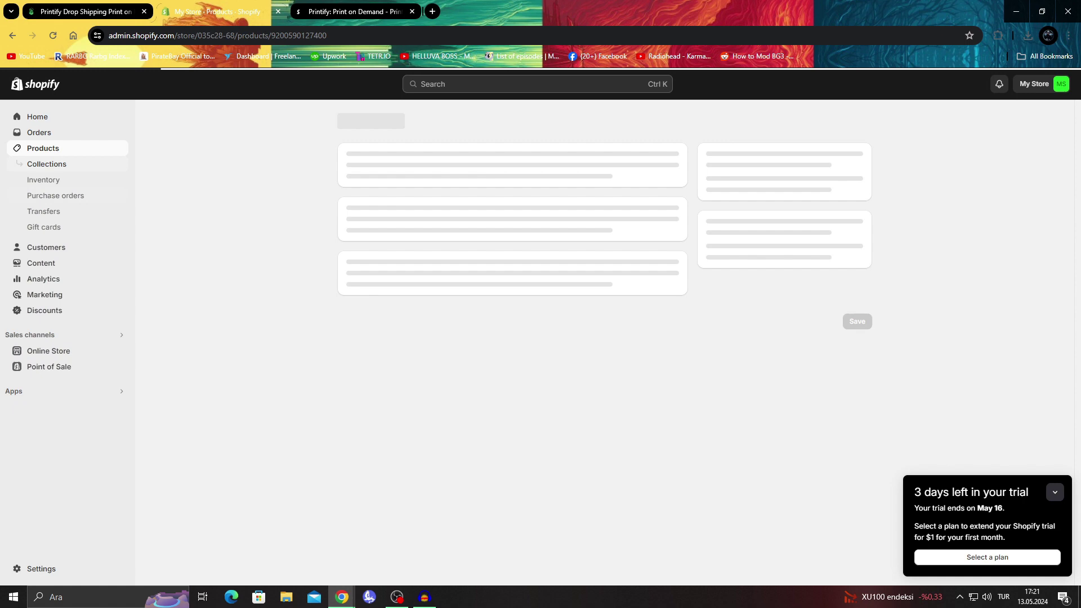
scroll(428, 315, "down", 4)
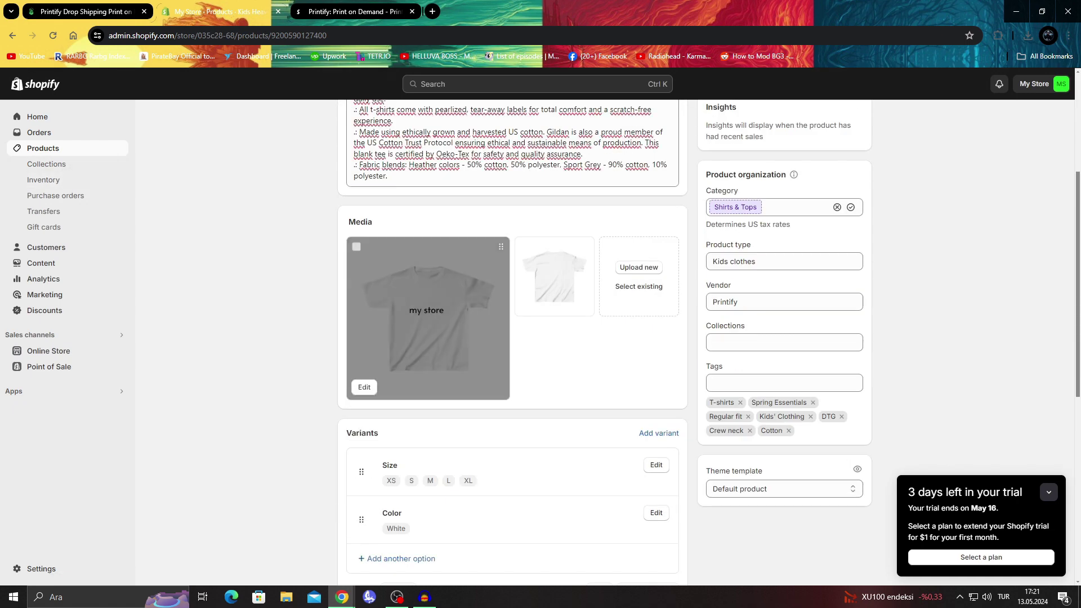
- Reload the Printify website's products page and close the Printify listing in the Shopify App Store
left_click(84, 11)
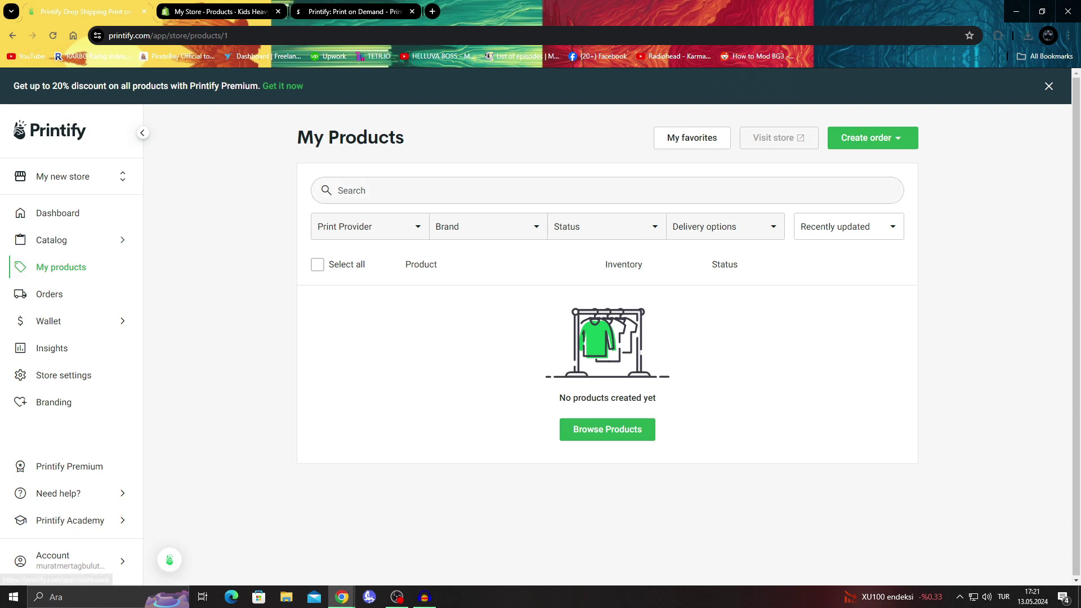
left_click(53, 36)
left_click(220, 12)
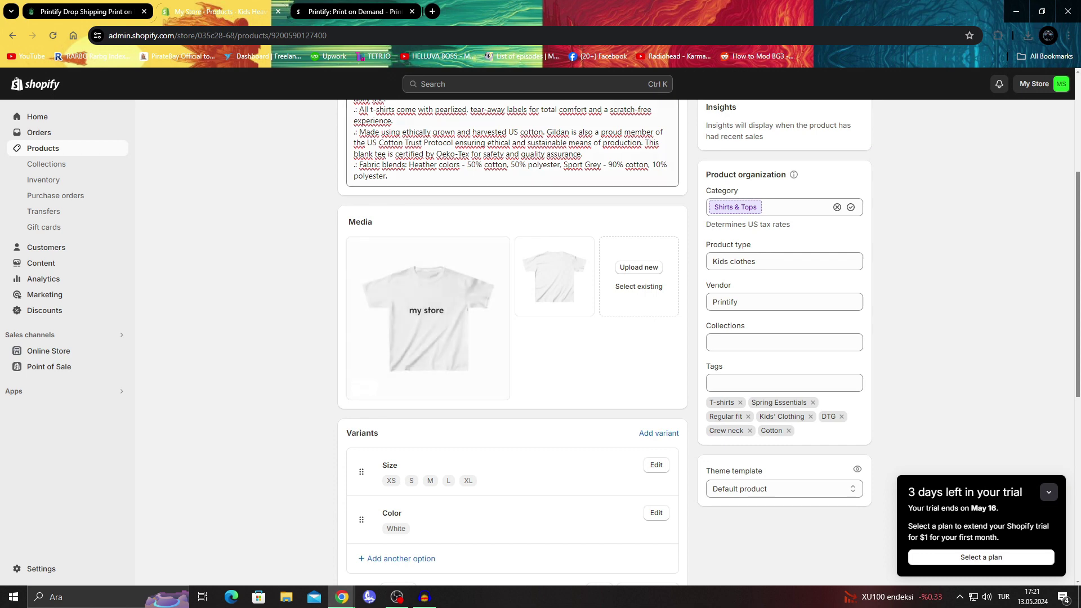
left_click(413, 11)
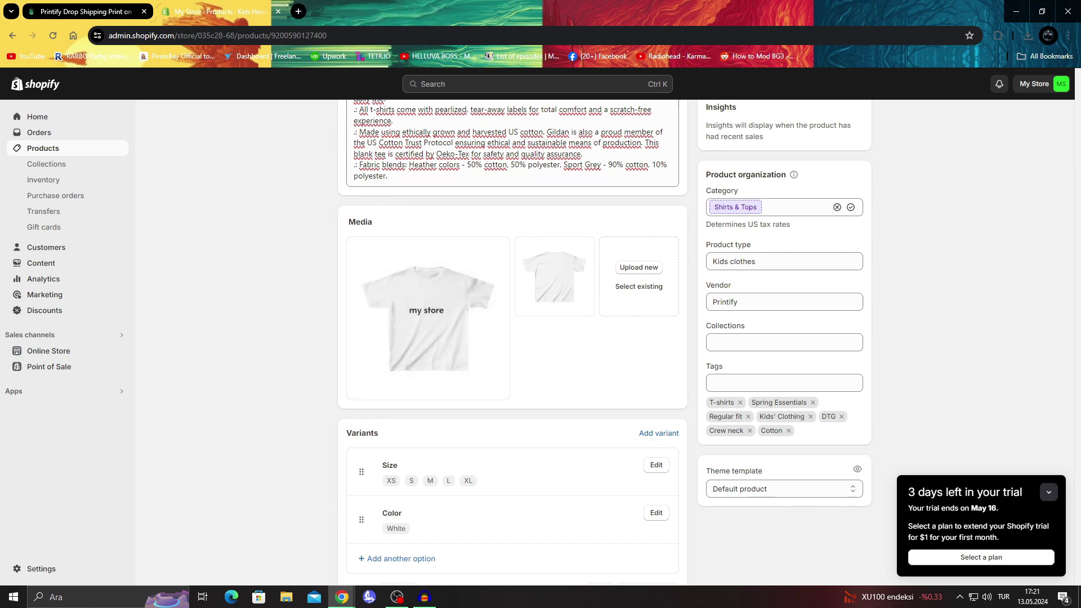
key("ctrl+Tab")
key("ctrl+Tab")
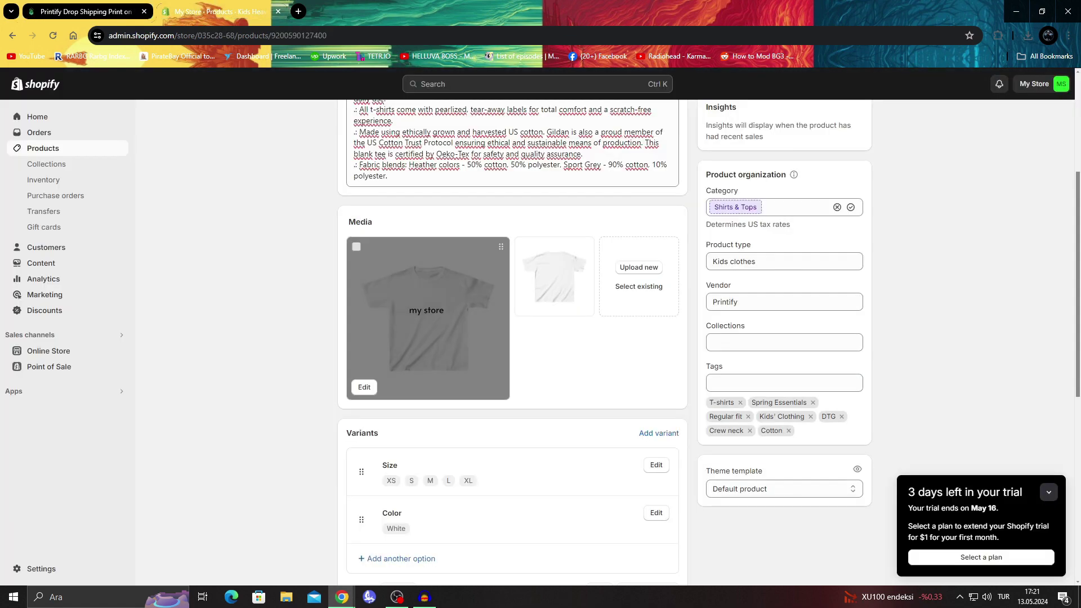